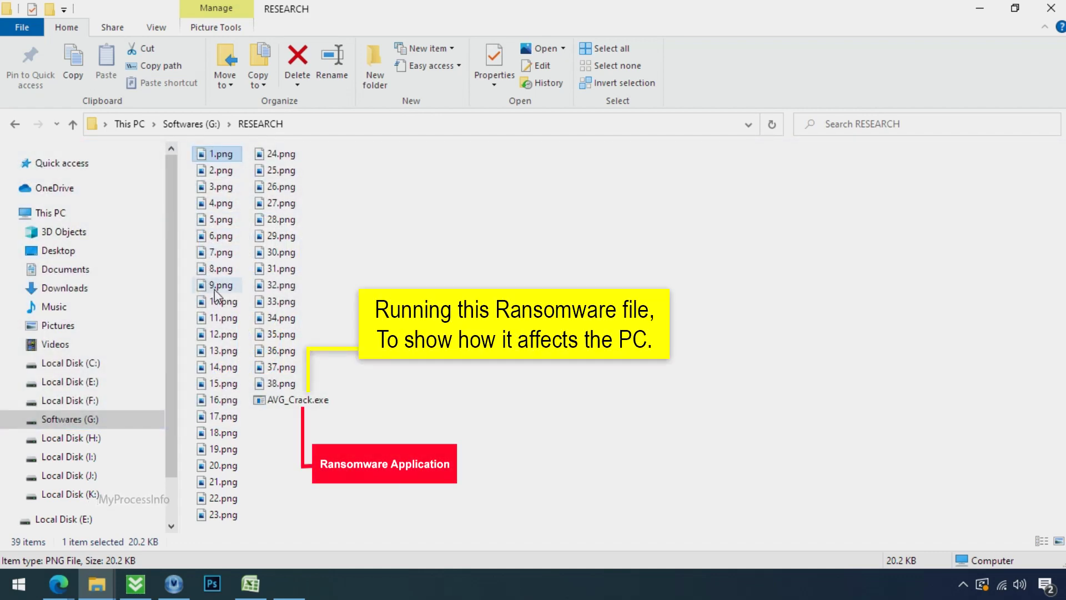
Run AVG_Crack.exe in G:\RESEARCH so the test files gain the .msjd extension.
{"action": "left_click", "coordinate": [312, 401]}
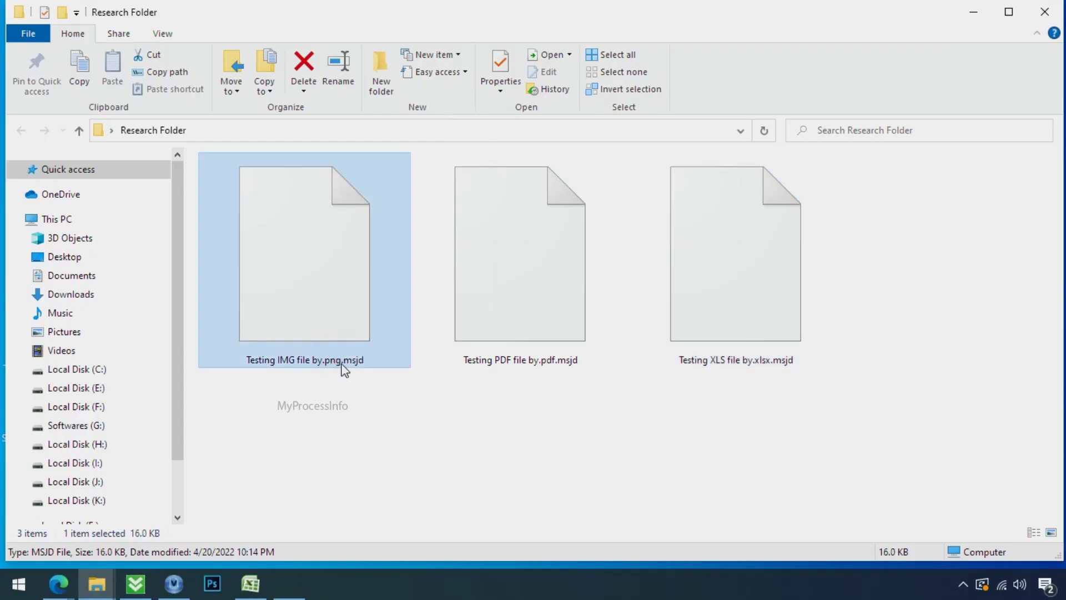
Rename 'Testing IMG file by.png.msjd' to 'Testing IMG file by.png', accepting the extension change, and open it.
{"action": "left_click", "coordinate": [345, 362]}
{"action": "left_click_drag", "start_coordinate": [343, 362], "coordinate": [398, 359]}
{"action": "key", "text": "Delete"}
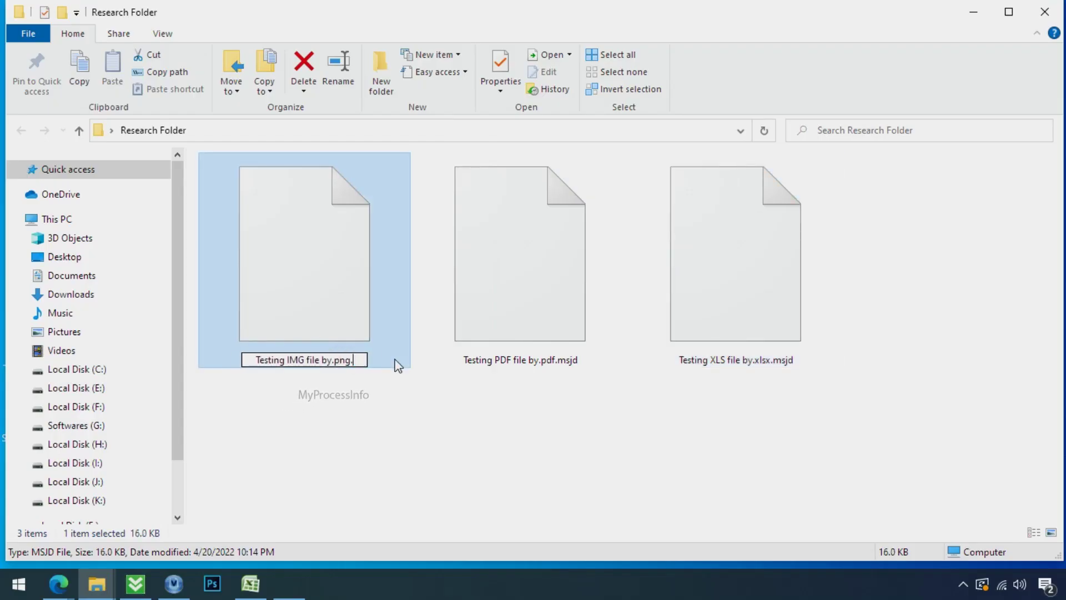
{"action": "key", "text": "Return"}
{"action": "left_click", "coordinate": [607, 300]}
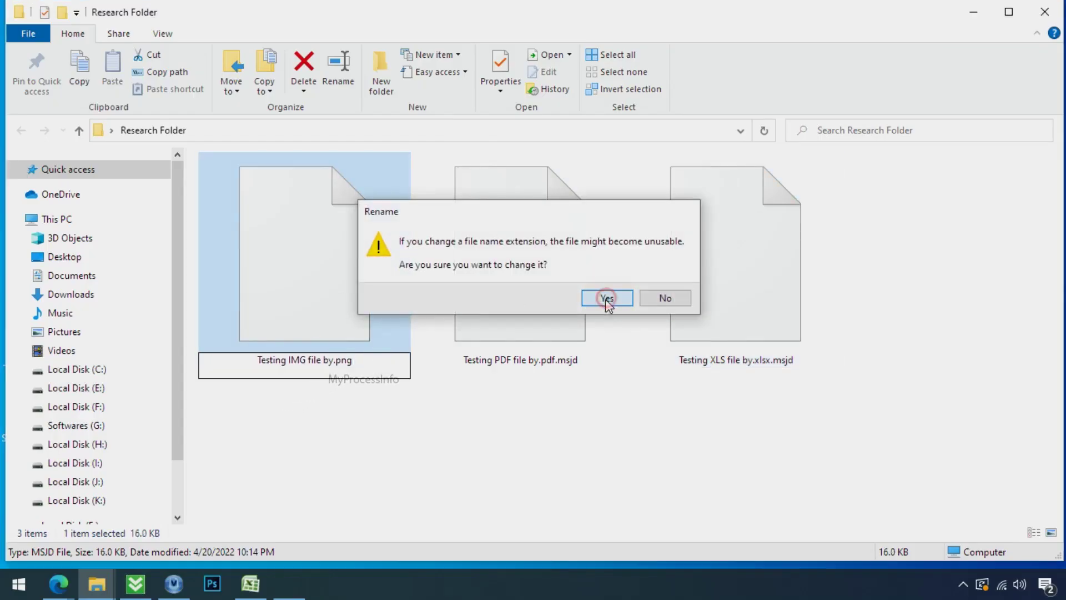
{"action": "double_click", "coordinate": [354, 309]}
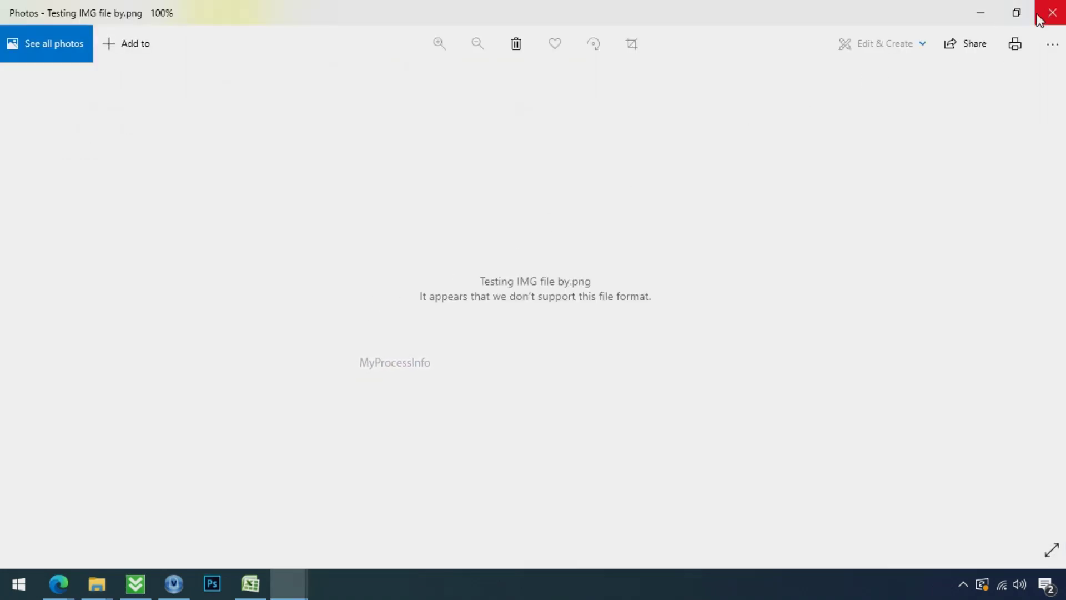
Close the Photos viewer and open the _ReadMe.txt ransom note from the desktop.
{"action": "left_click", "coordinate": [1055, 11]}
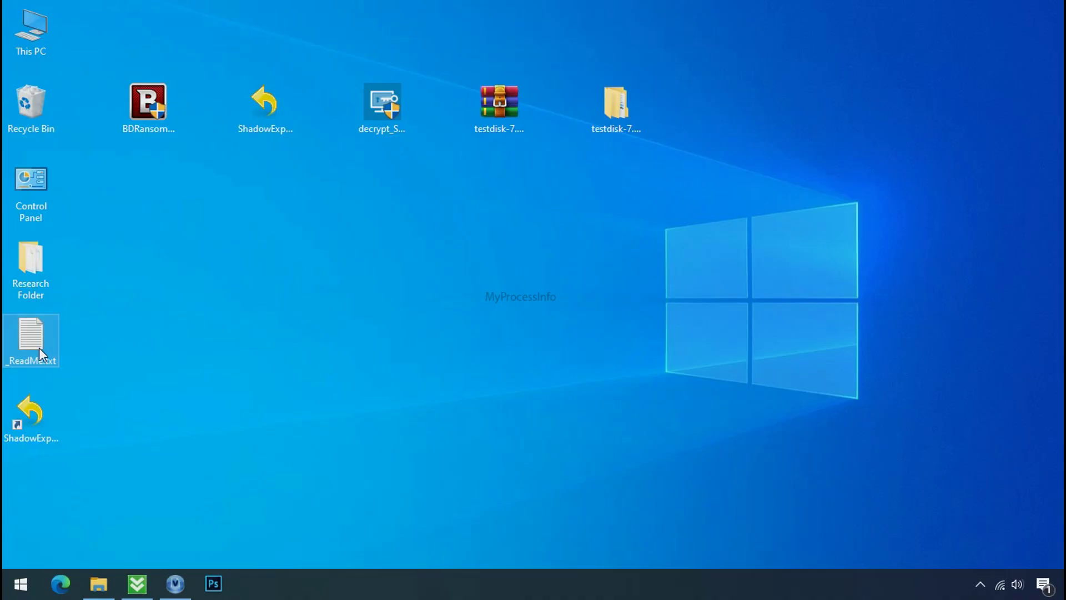
{"action": "double_click", "coordinate": [40, 347]}
Review _ReadMe.txt, selecting the first and reserve contact e-mail addresses and the personal ID.
{"action": "scroll", "coordinate": [285, 299], "scroll_direction": "down", "scroll_amount": 7}
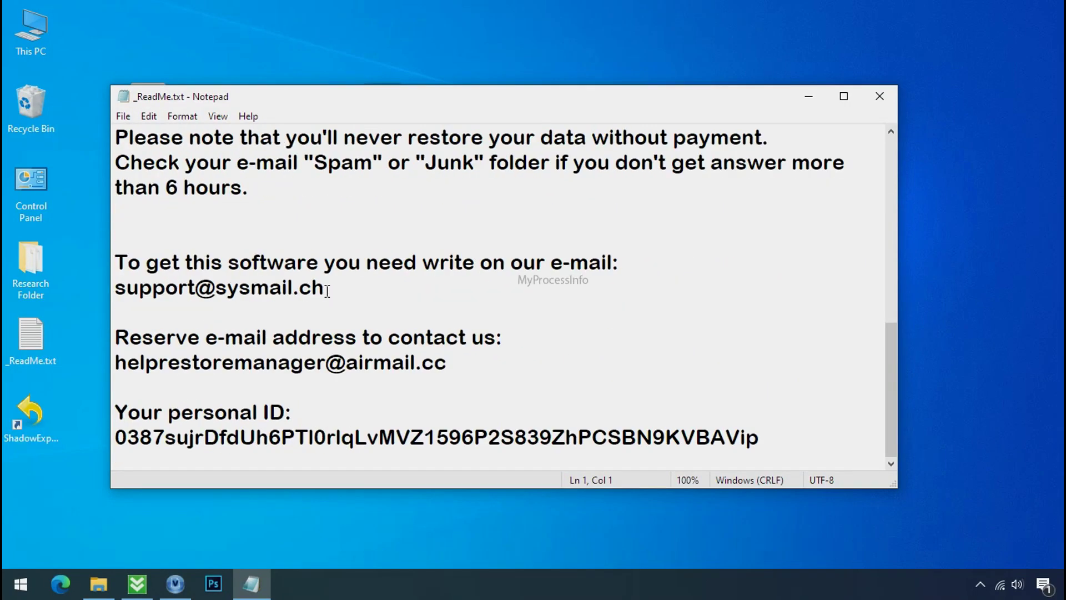
{"action": "double_click", "coordinate": [285, 298]}
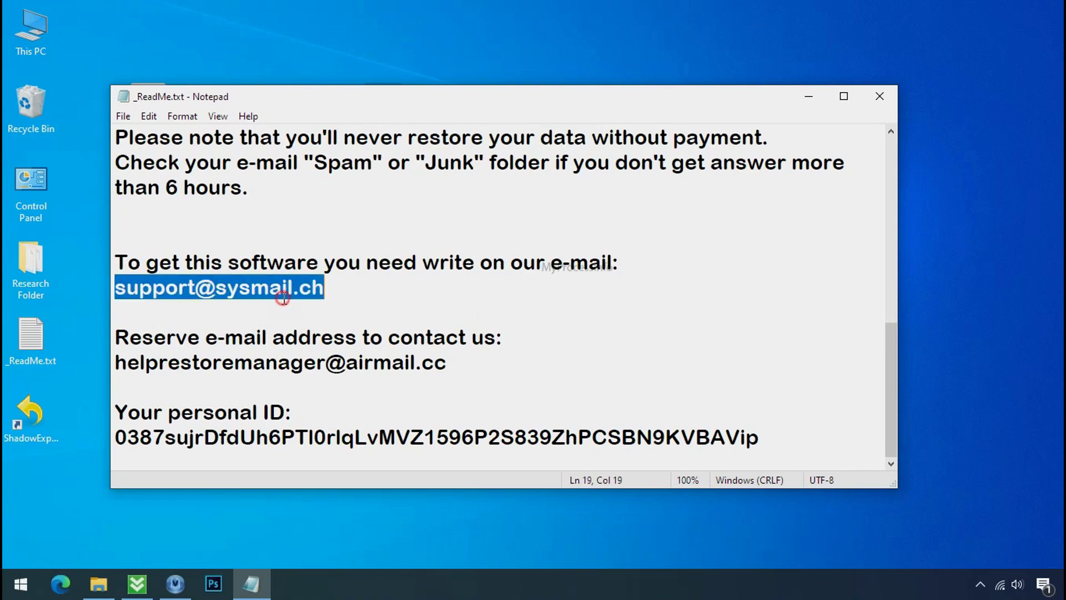
{"action": "double_click", "coordinate": [265, 361]}
{"action": "double_click", "coordinate": [274, 438]}
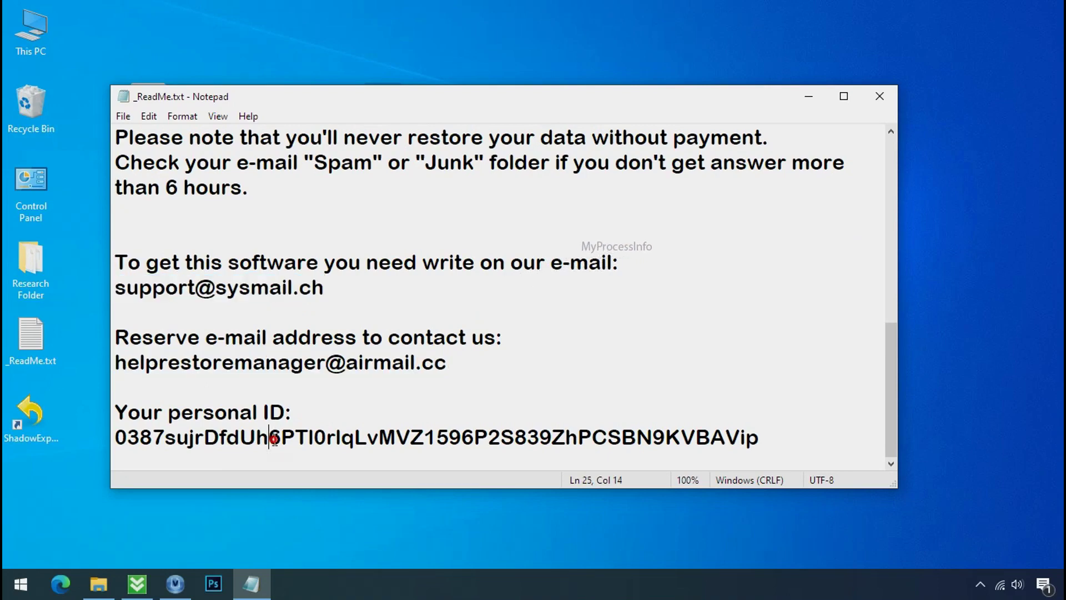
{"action": "scroll", "coordinate": [312, 397], "scroll_direction": "up", "scroll_amount": 7}
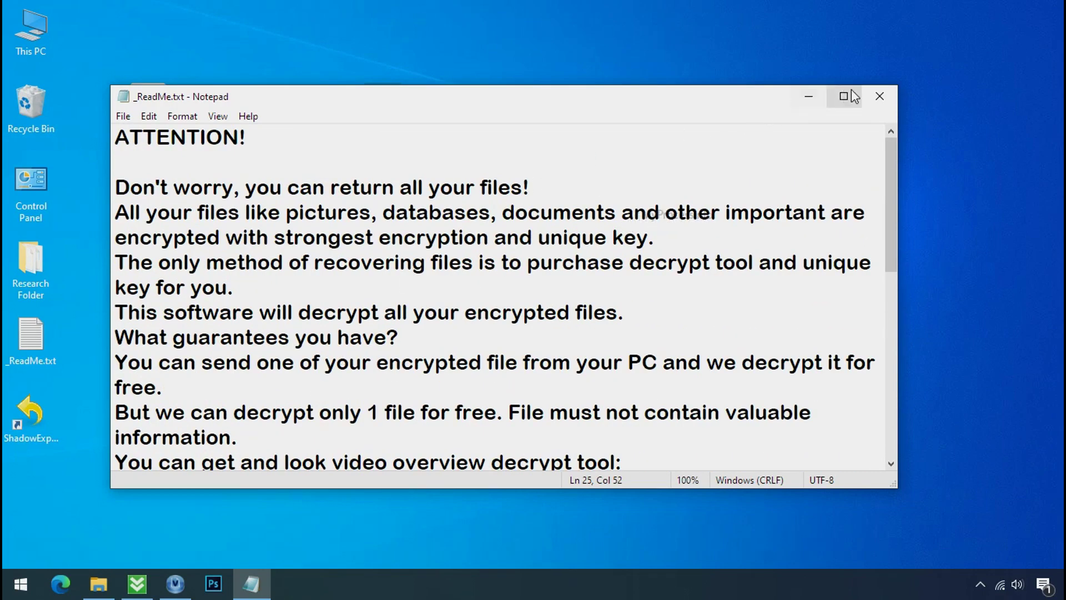
Close the ransom note, download BDRansomRecognitionTool.exe from the Bitdefender article, and select it on the desktop.
{"action": "left_click", "coordinate": [881, 99]}
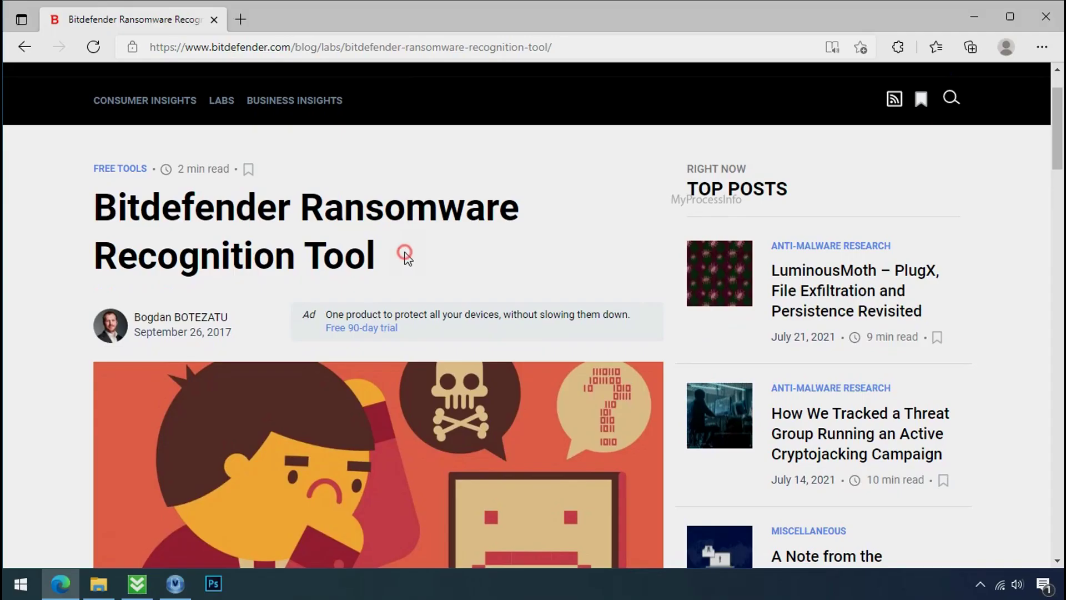
{"action": "scroll", "coordinate": [405, 257], "scroll_direction": "down", "scroll_amount": 8}
{"action": "scroll", "coordinate": [409, 264], "scroll_direction": "down", "scroll_amount": 5}
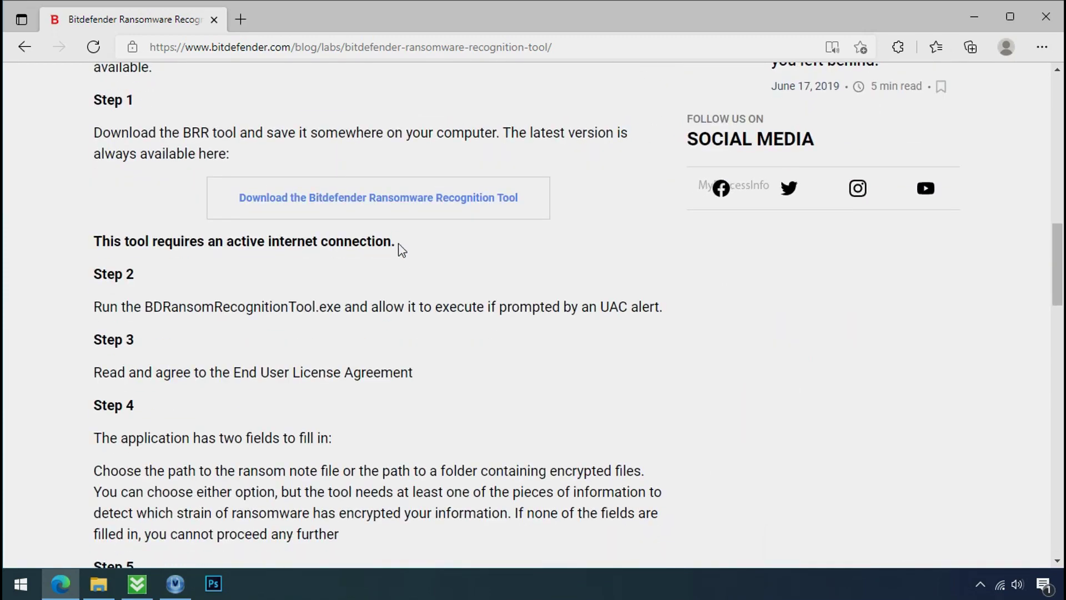
{"action": "left_click", "coordinate": [391, 203]}
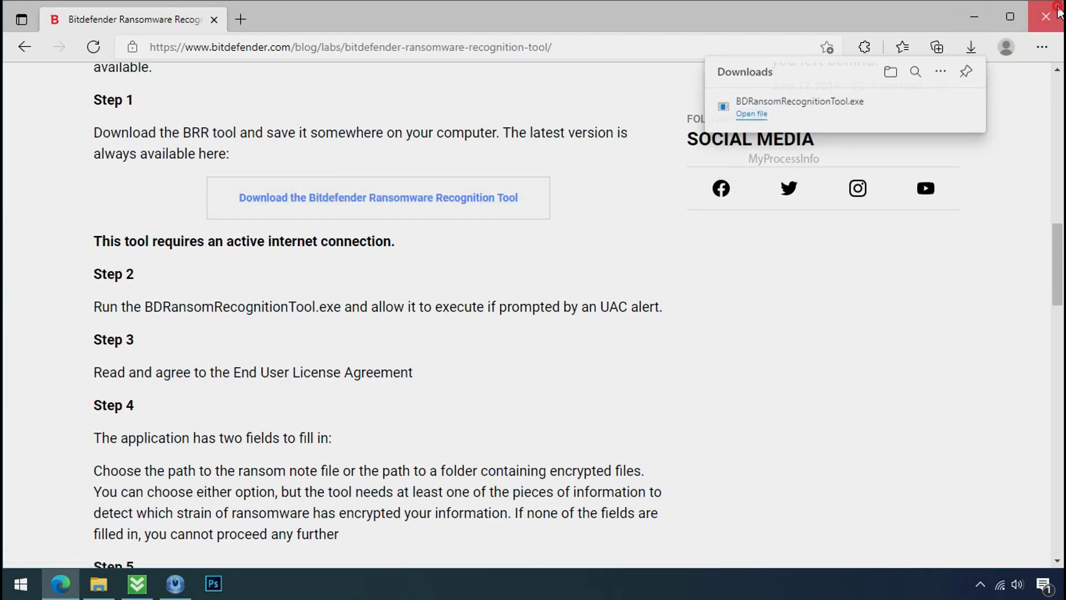
{"action": "left_click", "coordinate": [976, 28]}
{"action": "left_click", "coordinate": [151, 110]}
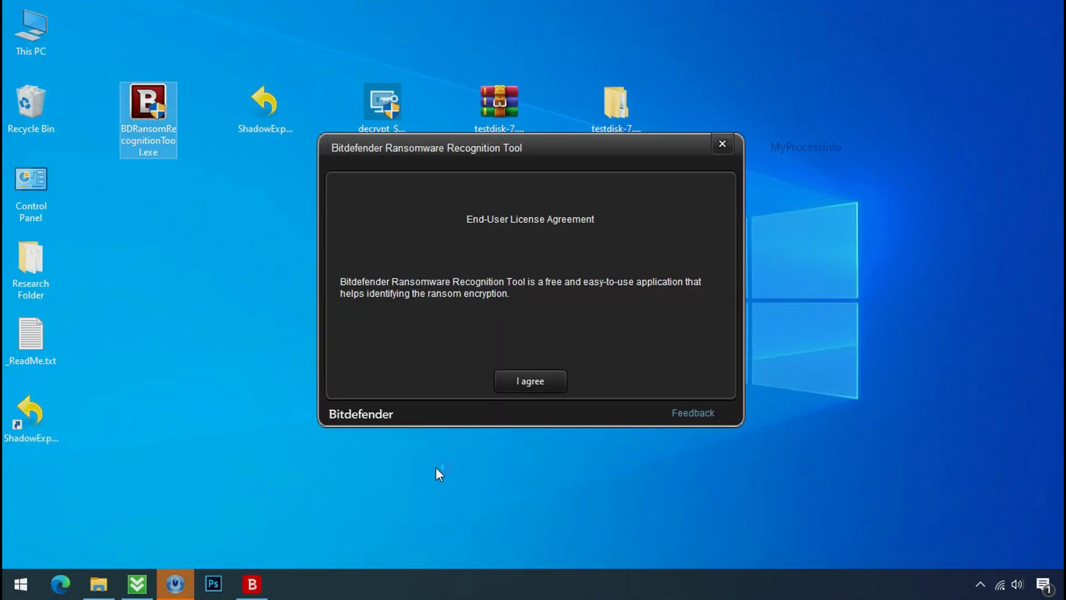
Accept the licence, scan _ReadMe.txt to identify STOP at 47%, then close the tool.
{"action": "left_click", "coordinate": [531, 389]}
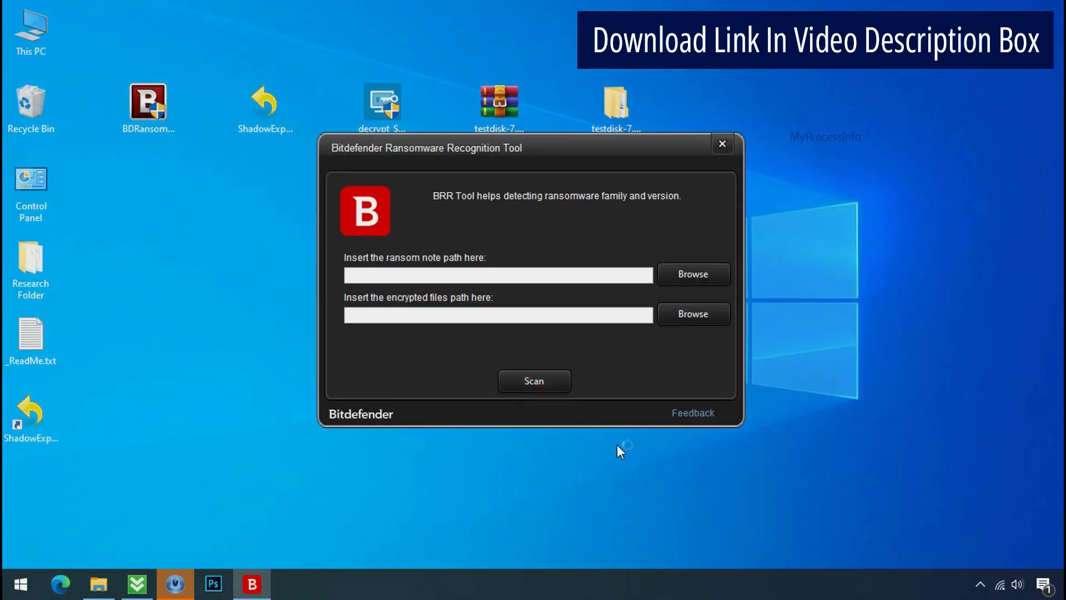
{"action": "left_click", "coordinate": [692, 274]}
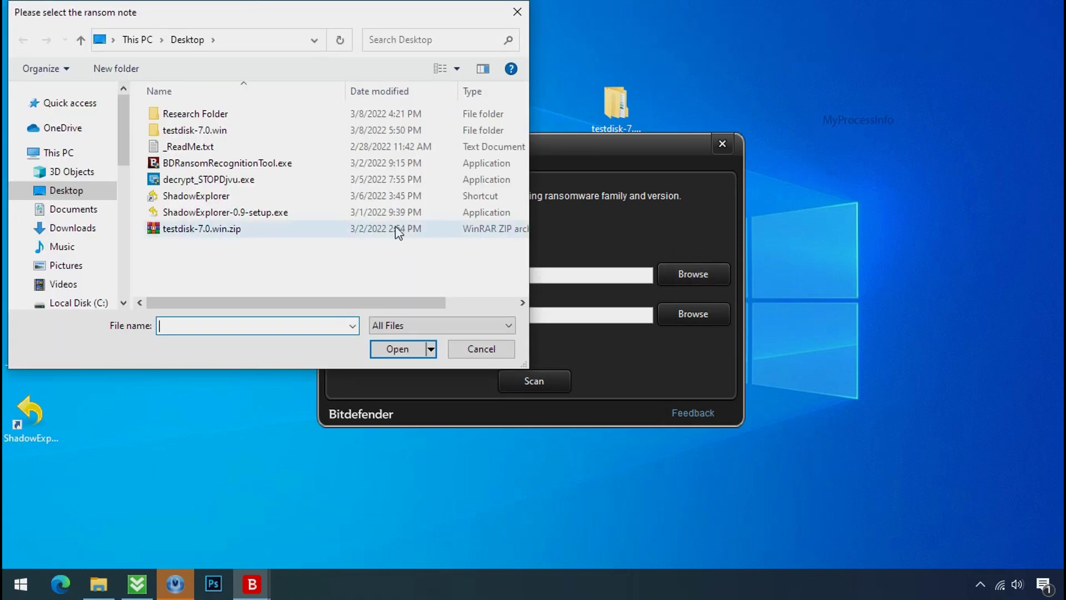
{"action": "double_click", "coordinate": [197, 145]}
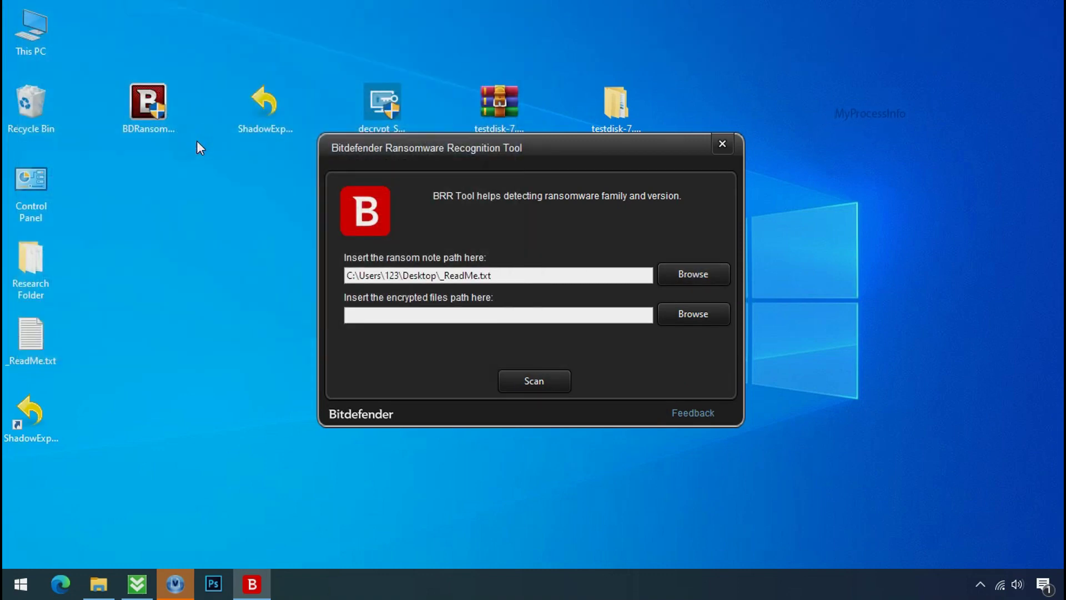
{"action": "left_click", "coordinate": [534, 388]}
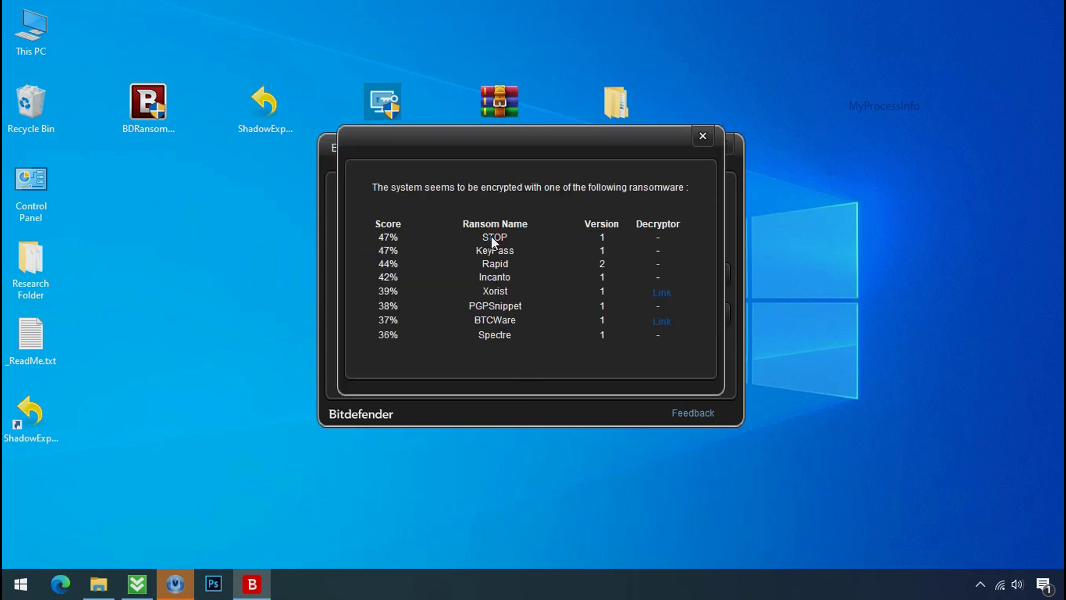
{"action": "left_click", "coordinate": [702, 136]}
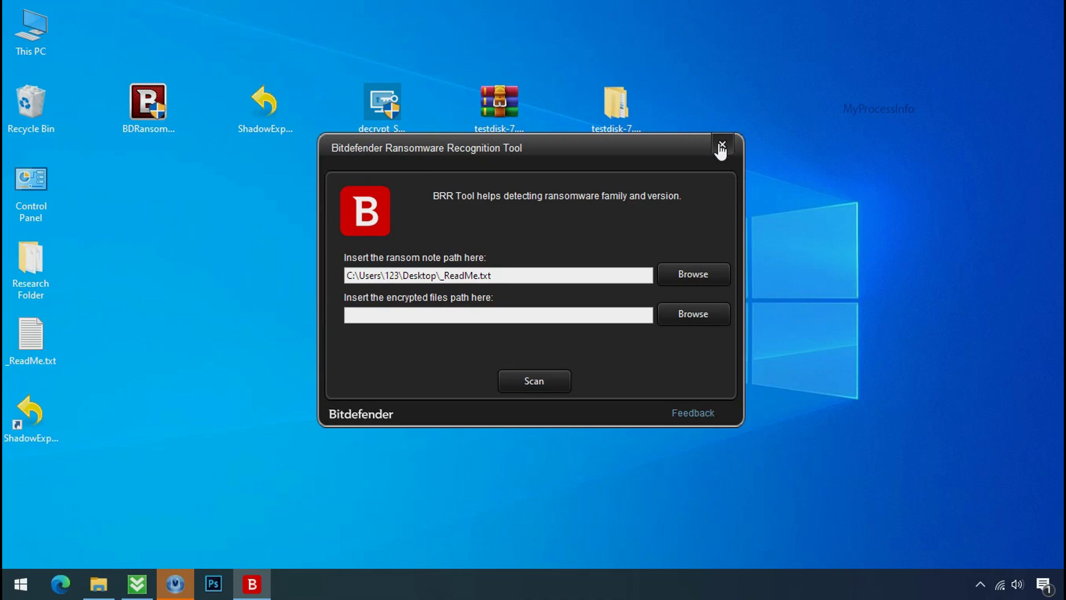
{"action": "left_click", "coordinate": [721, 145]}
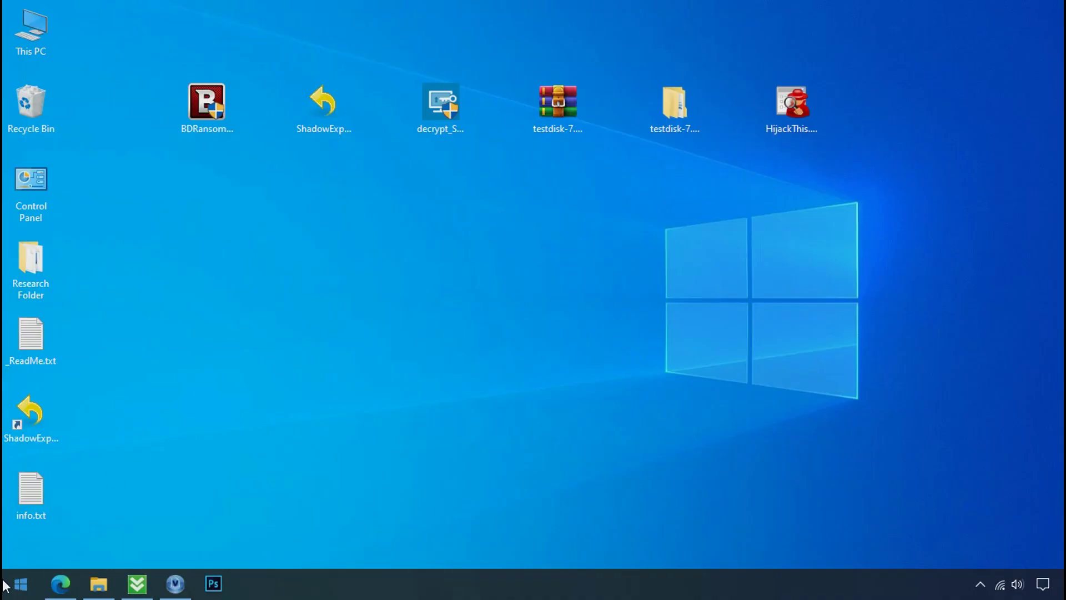
Search %LOCALAPPDATA% from the Start menu to open the AppData\Local folder.
{"action": "left_click", "coordinate": [21, 583]}
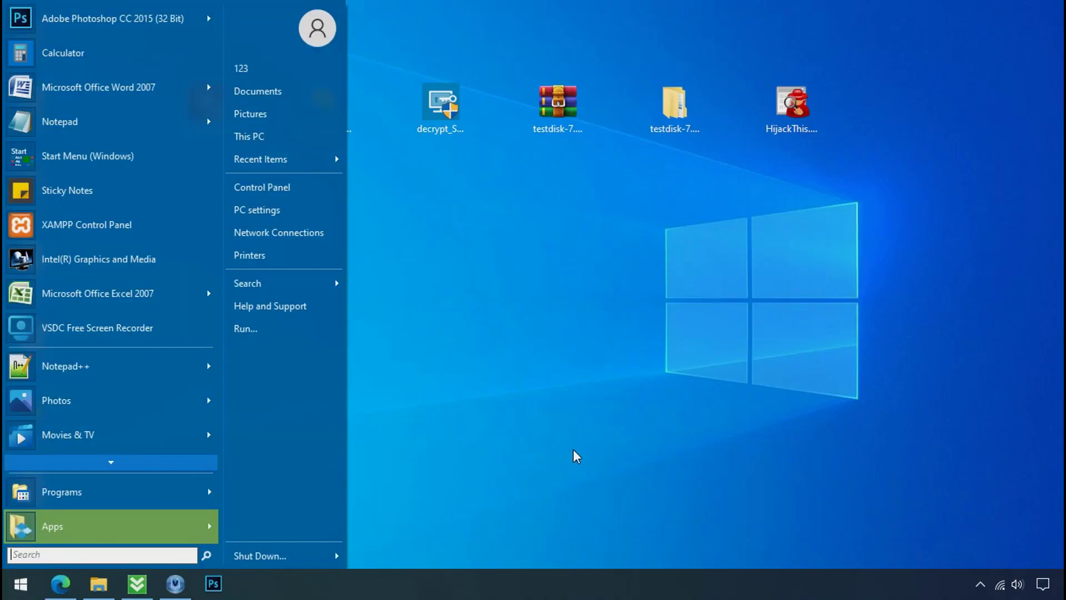
{"action": "type", "text": "%LOCAL"}
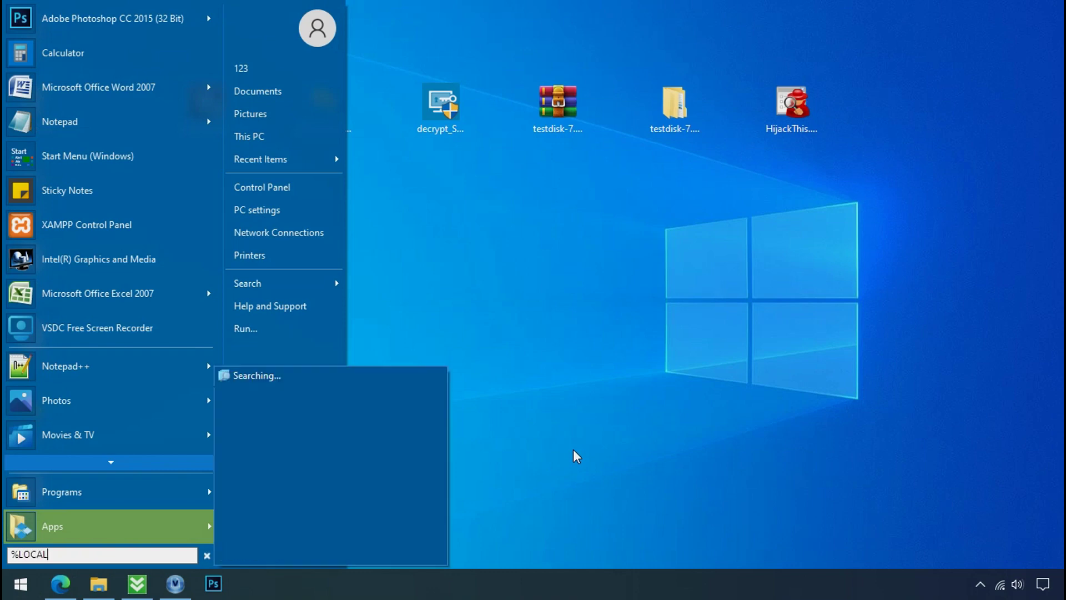
{"action": "type", "text": "APPDATA%"}
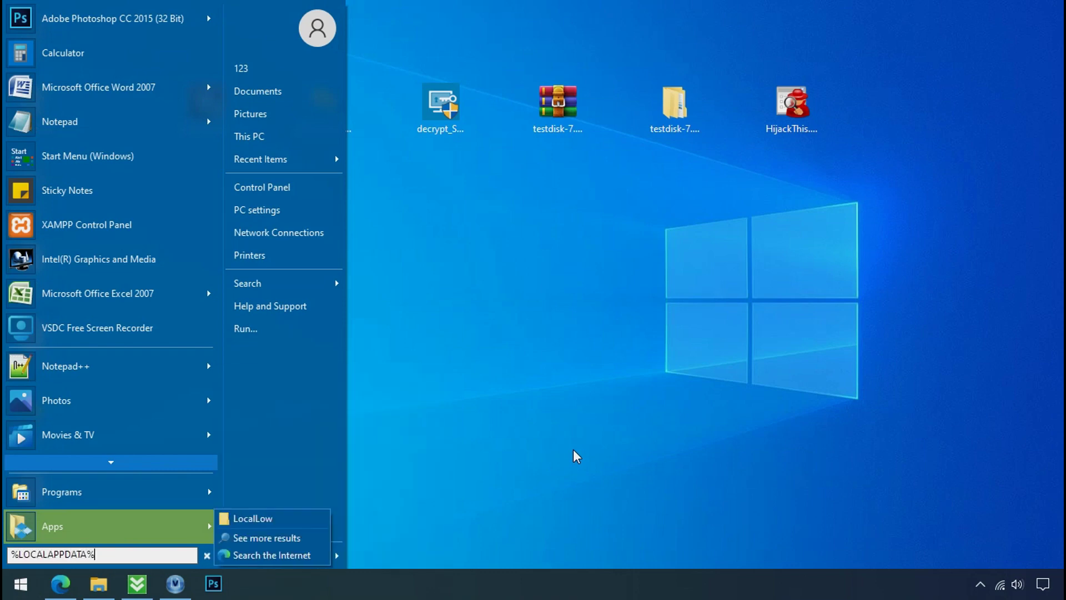
{"action": "key", "text": "Return"}
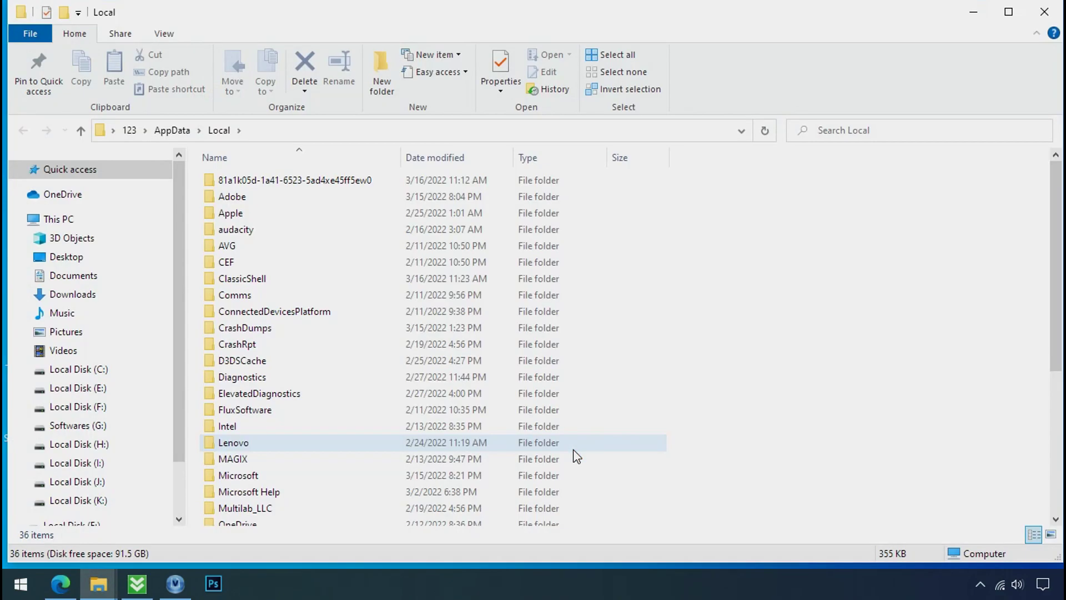
Open the randomly named folder under AppData\Local and select D6E1.exe.
{"action": "left_click", "coordinate": [644, 183]}
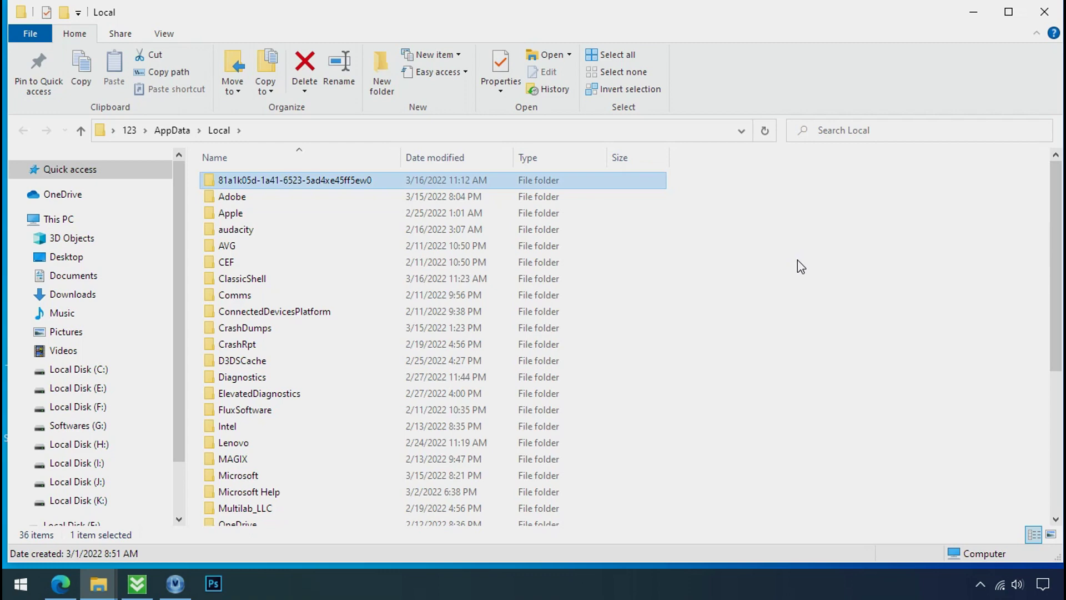
{"action": "double_click", "coordinate": [288, 184]}
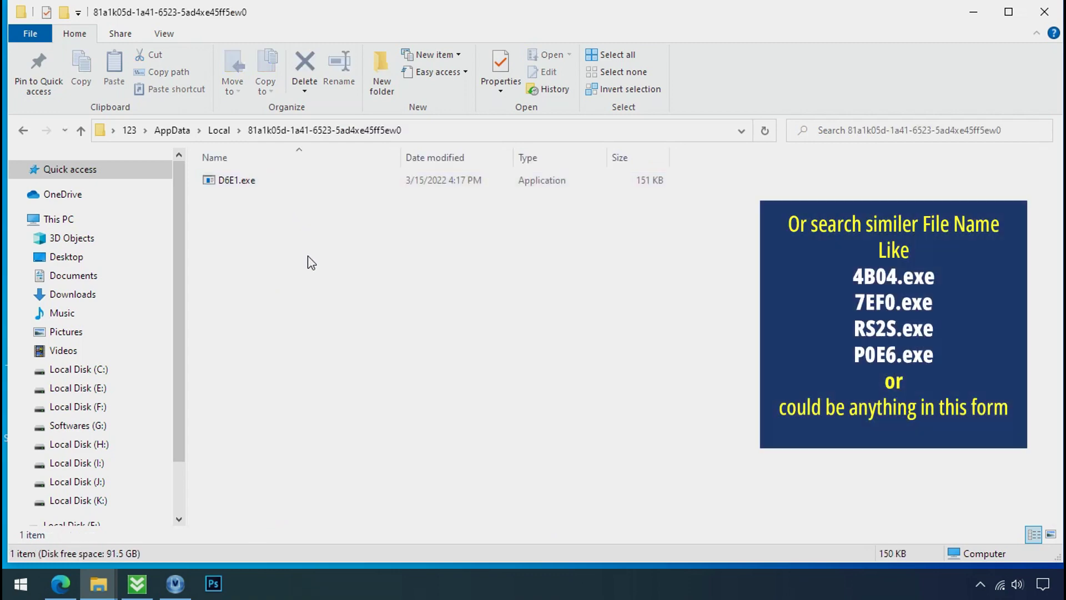
{"action": "left_click", "coordinate": [211, 191]}
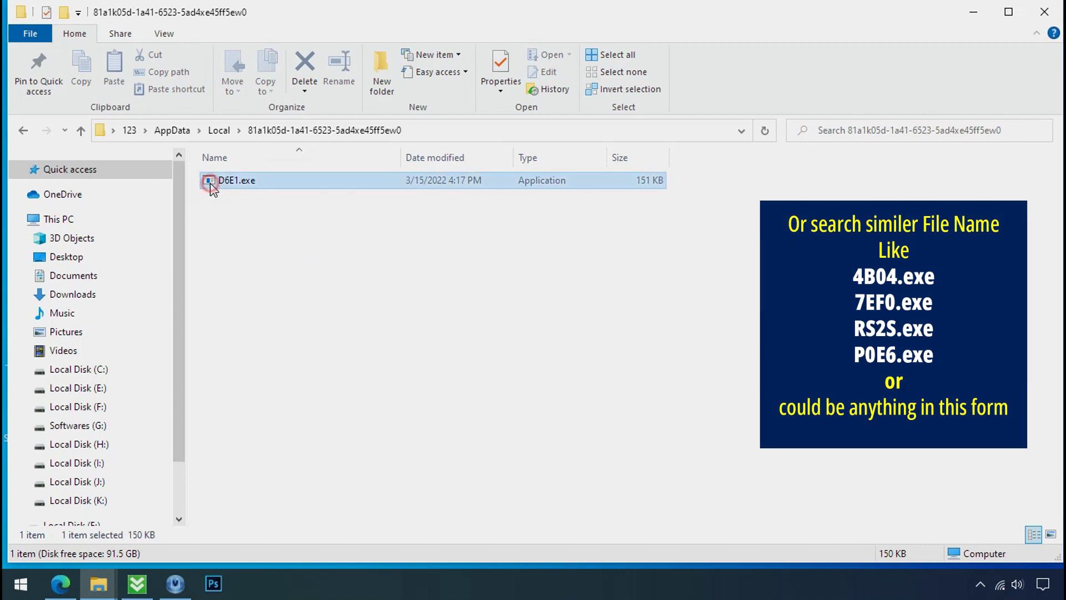
Try deleting D6E1.exe, retrying three times, then dismiss the access-denied message and close Explorer.
{"action": "right_click", "coordinate": [239, 189]}
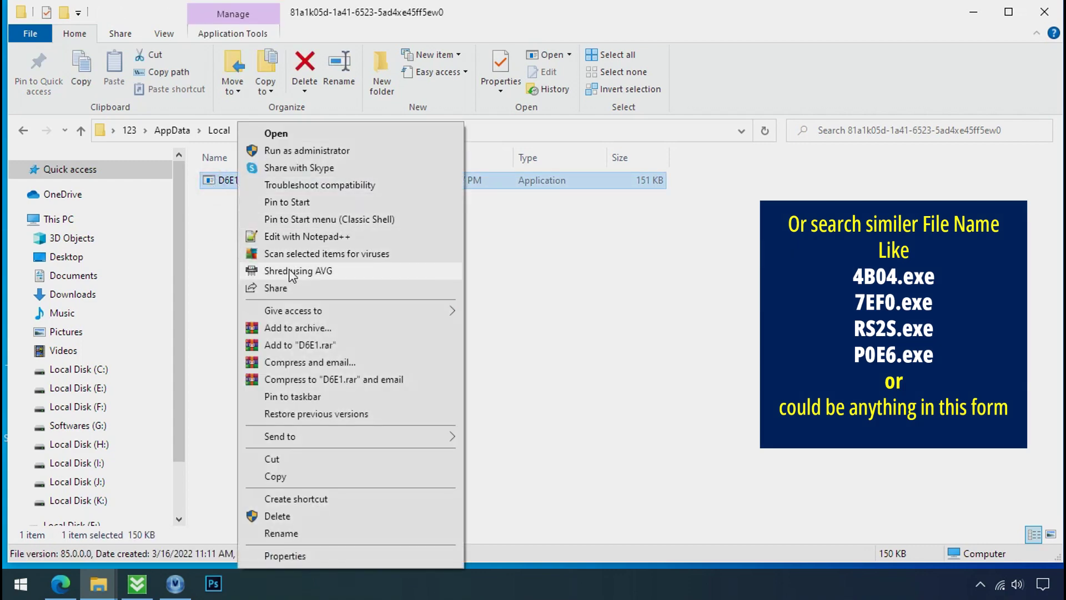
{"action": "left_click", "coordinate": [331, 516]}
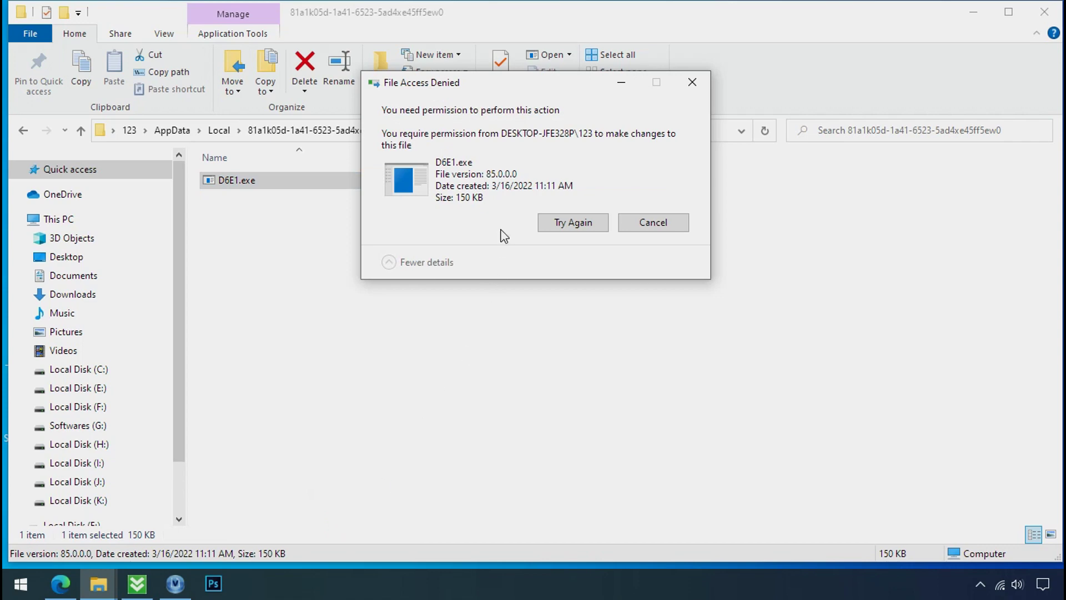
{"action": "left_click", "coordinate": [572, 224]}
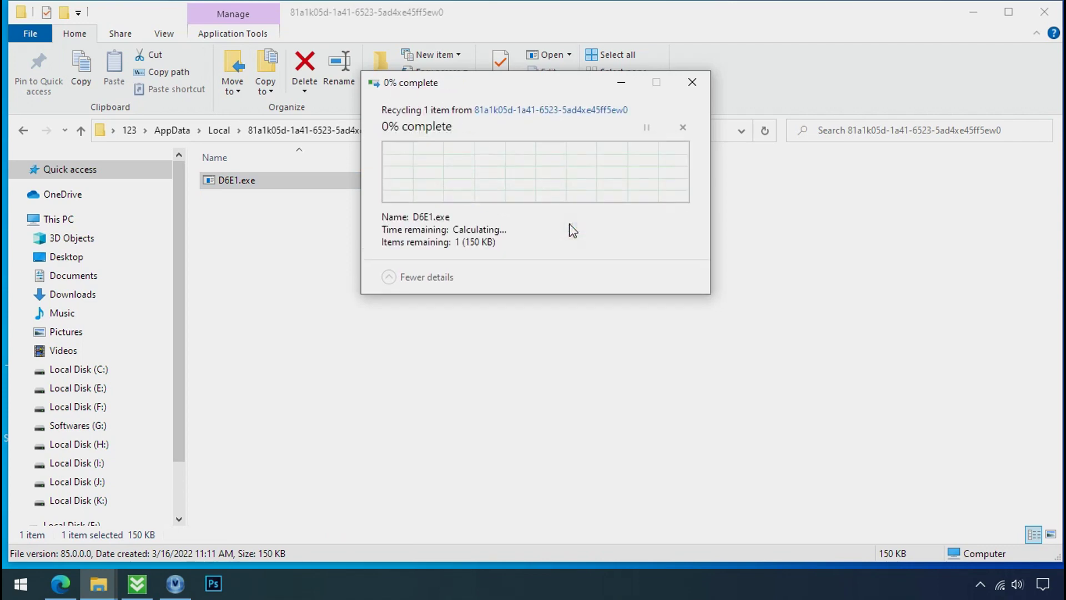
{"action": "left_click", "coordinate": [572, 224]}
{"action": "left_click", "coordinate": [572, 227]}
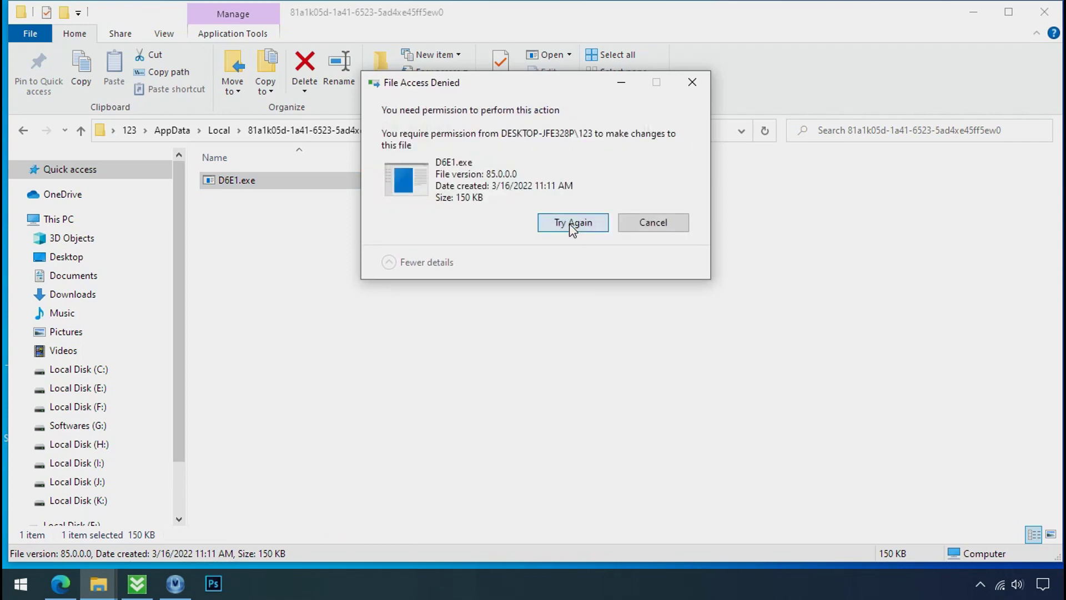
{"action": "left_click", "coordinate": [692, 82]}
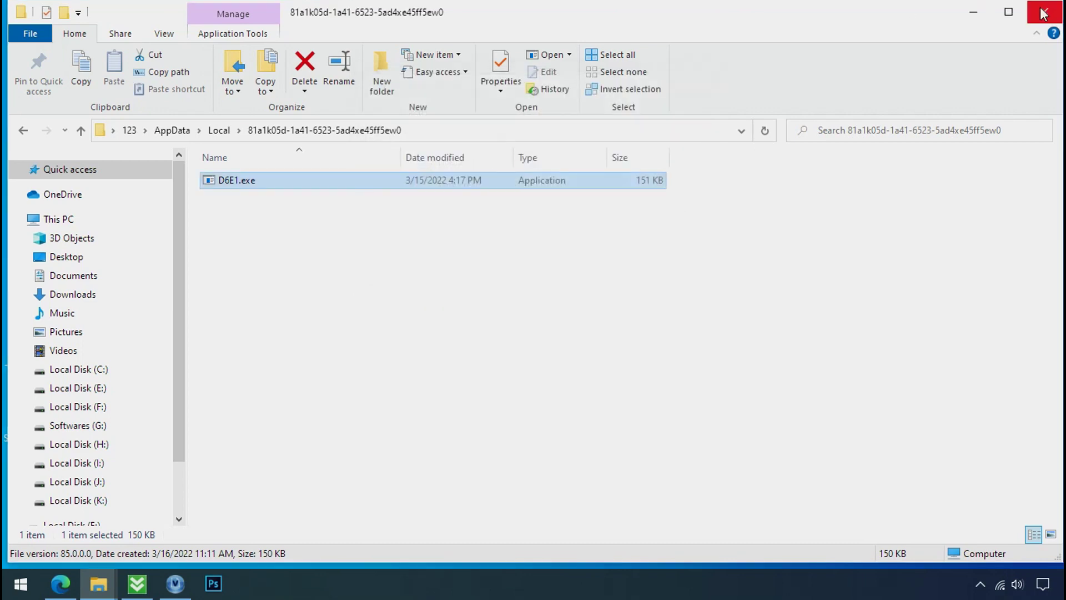
{"action": "left_click", "coordinate": [1044, 13]}
Open Task Manager from the taskbar and pick out the two D6E1.exe (32 bit) processes.
{"action": "right_click", "coordinate": [806, 585]}
{"action": "left_click", "coordinate": [818, 502]}
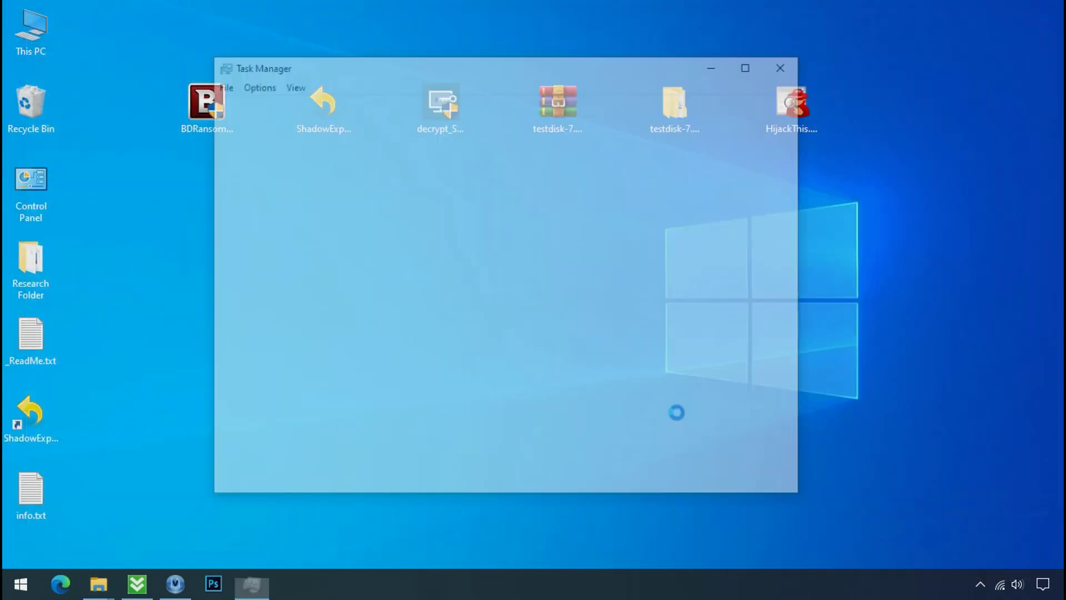
{"action": "scroll", "coordinate": [325, 222], "scroll_direction": "down", "scroll_amount": 1}
{"action": "scroll", "coordinate": [325, 222], "scroll_direction": "down", "scroll_amount": 4}
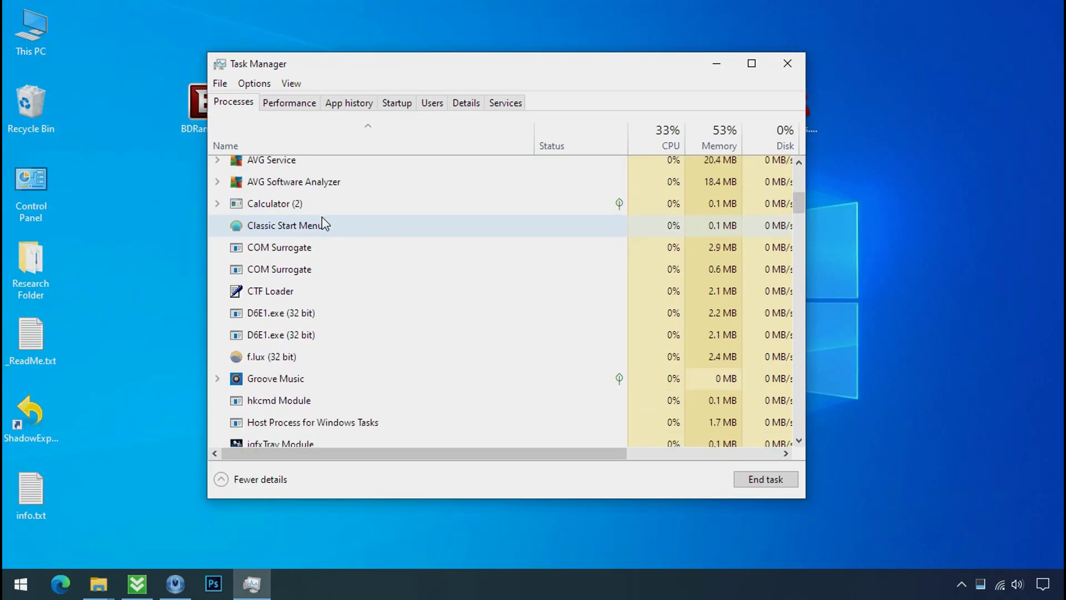
{"action": "left_click", "coordinate": [320, 247]}
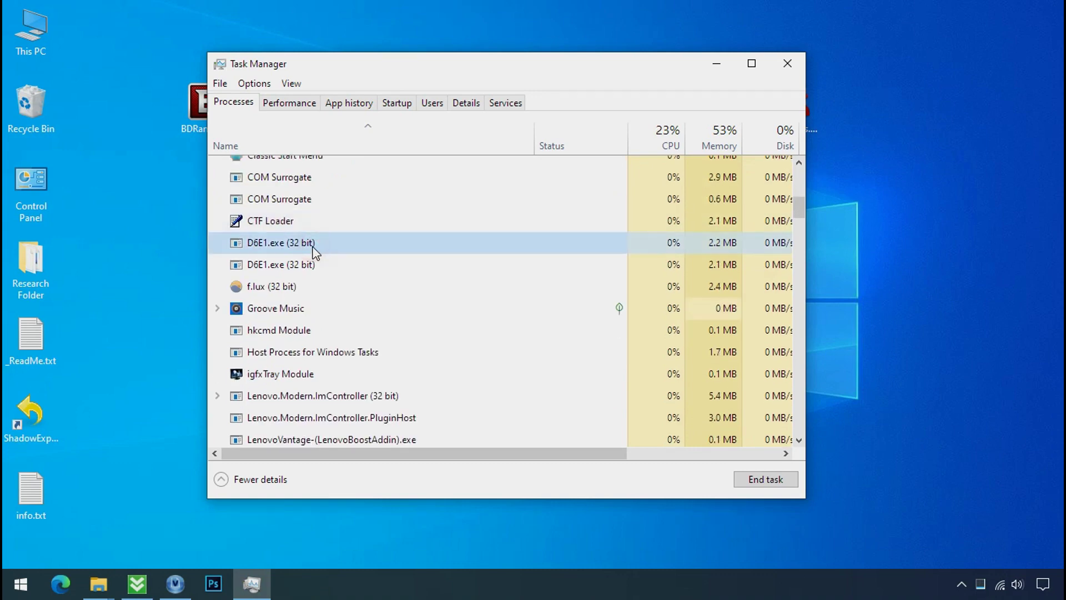
{"action": "left_click", "coordinate": [320, 271]}
{"action": "left_click", "coordinate": [367, 242]}
{"action": "left_click", "coordinate": [387, 263]}
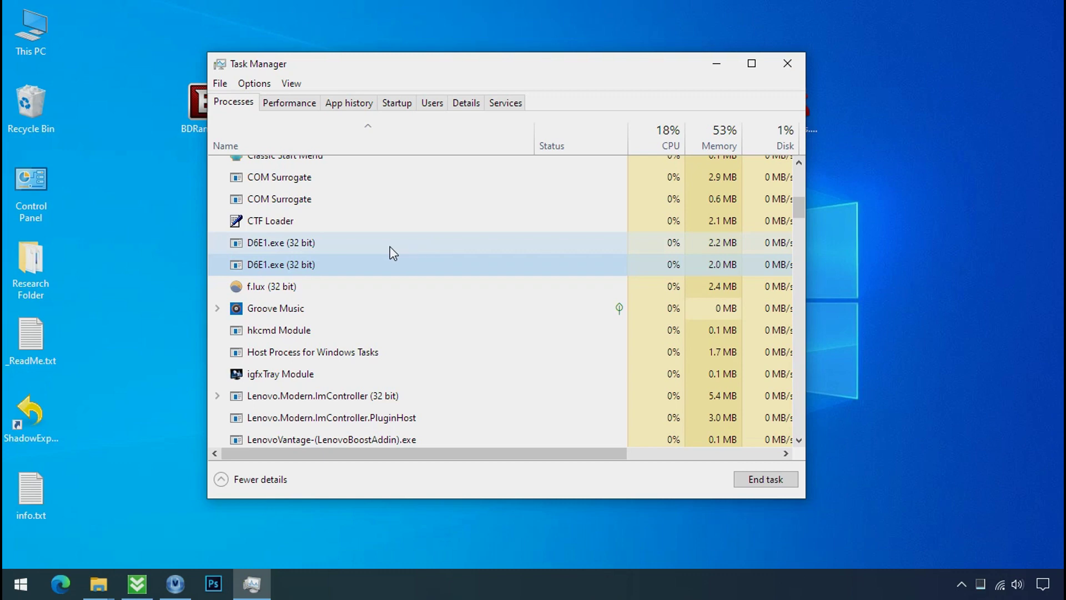
{"action": "left_click", "coordinate": [318, 246]}
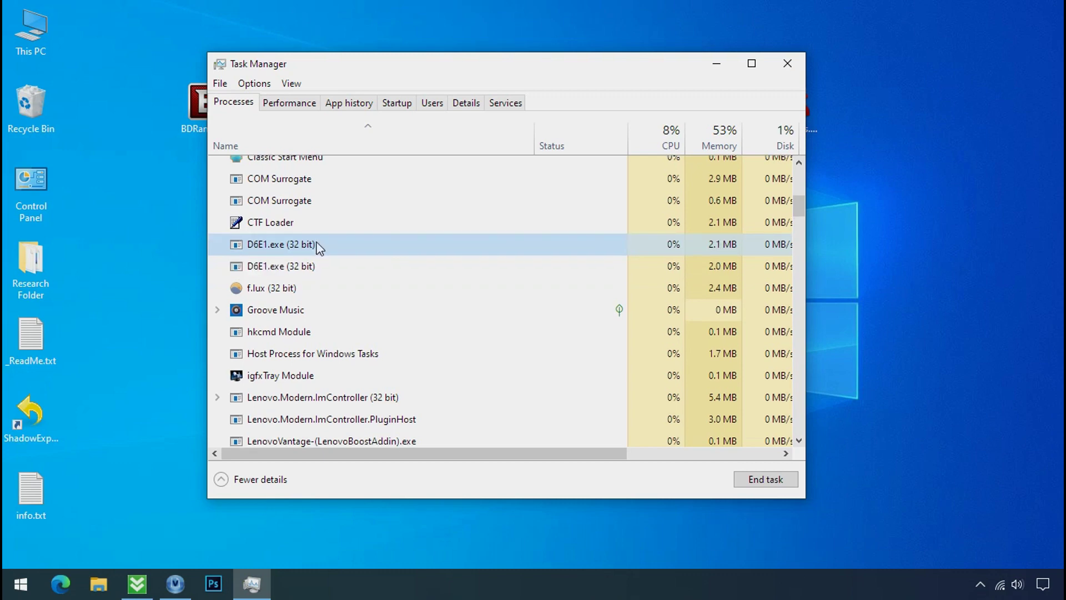
{"action": "right_click", "coordinate": [318, 246]}
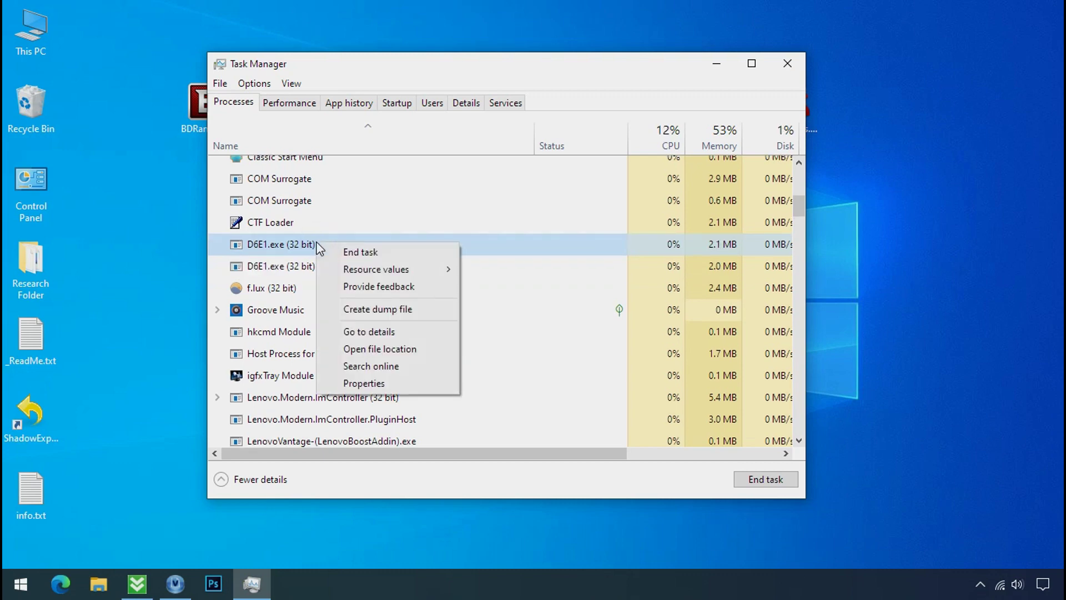
Open the file location of each D6E1.exe process, revealing AppData\Local\Temp and AppData\Local subfolders.
{"action": "left_click", "coordinate": [360, 351]}
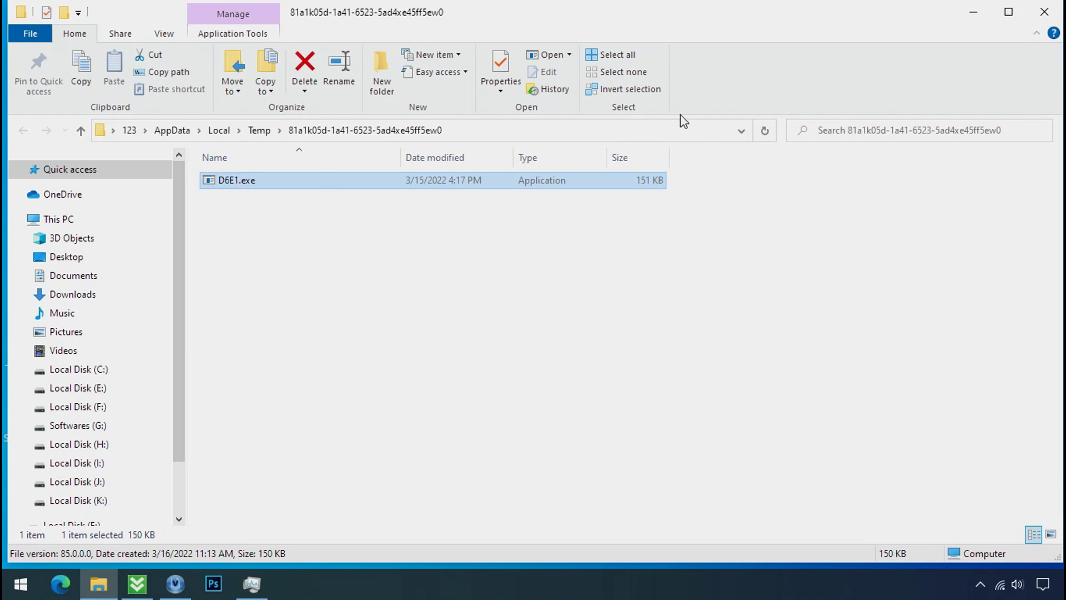
{"action": "left_click", "coordinate": [973, 11]}
{"action": "right_click", "coordinate": [349, 288]}
{"action": "left_click", "coordinate": [393, 394]}
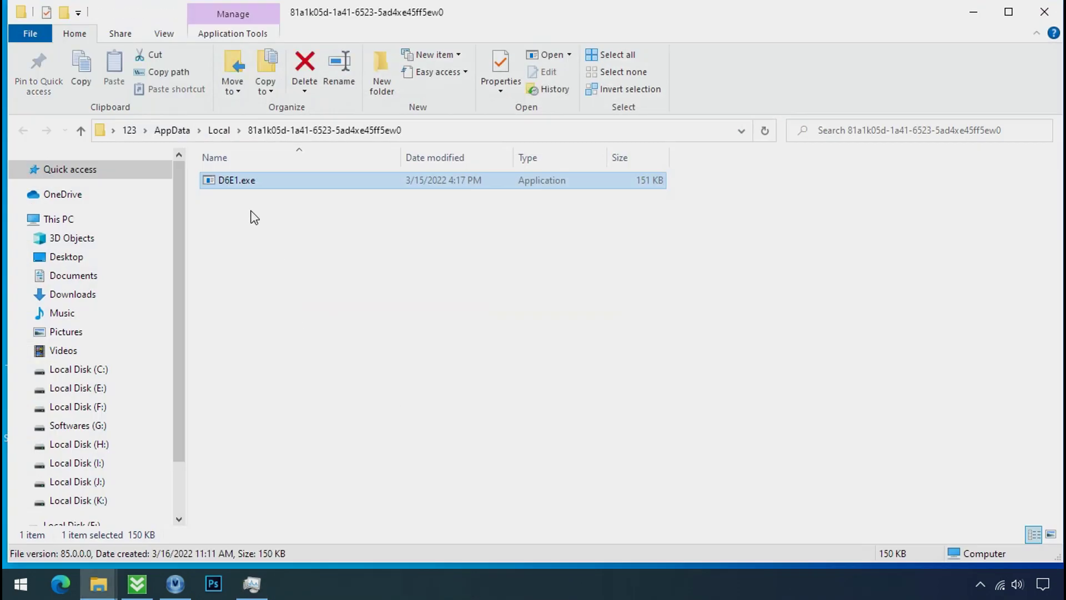
{"action": "left_click", "coordinate": [239, 201]}
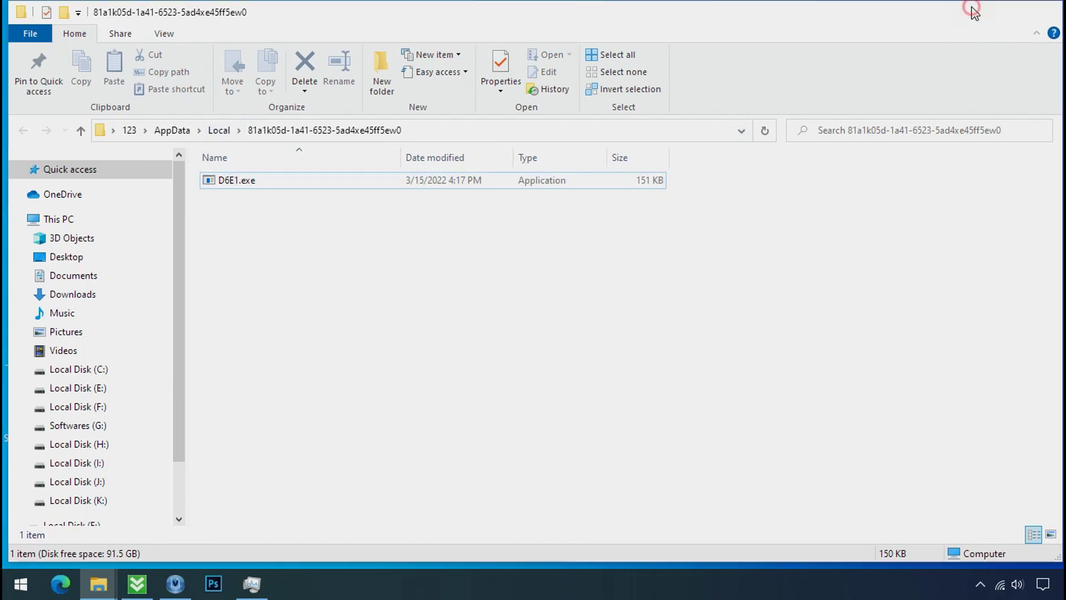
{"action": "left_click", "coordinate": [975, 13]}
{"action": "left_click", "coordinate": [313, 267]}
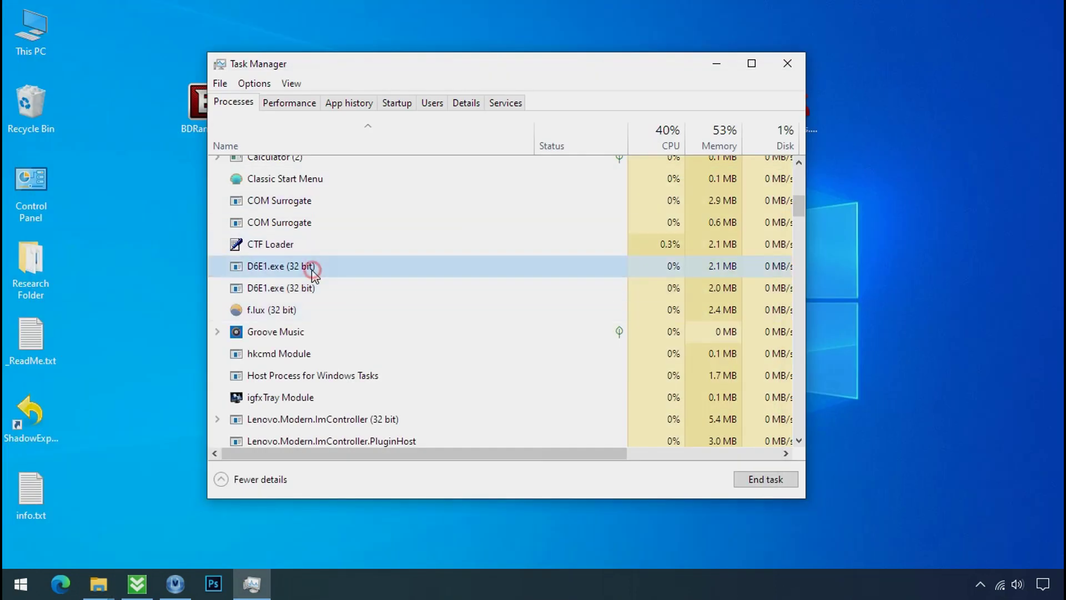
{"action": "right_click", "coordinate": [311, 269]}
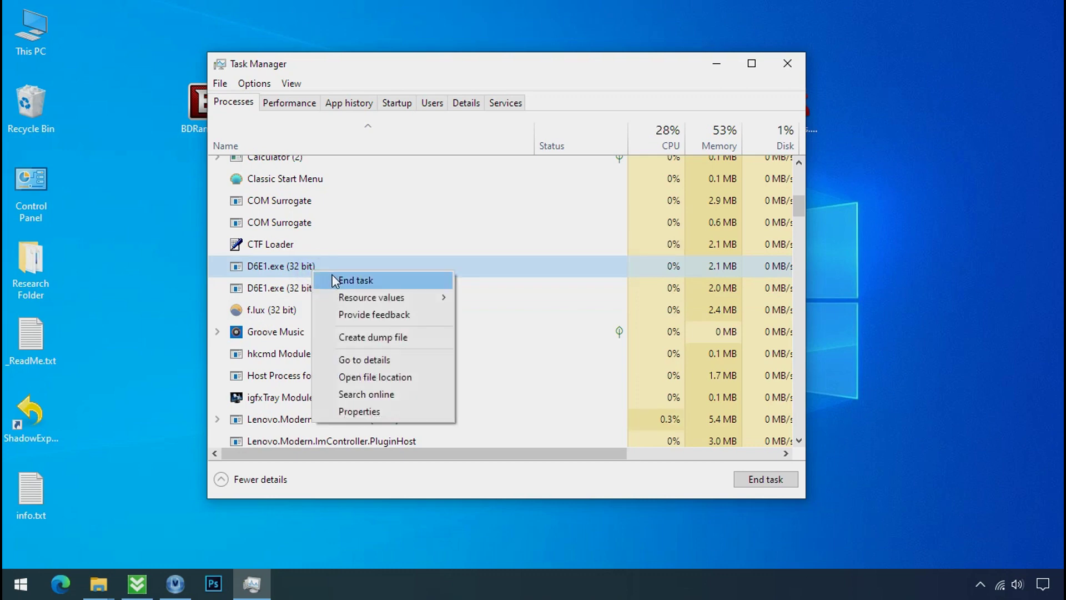
End both running D6E1.exe processes in Task Manager.
{"action": "left_click", "coordinate": [355, 280]}
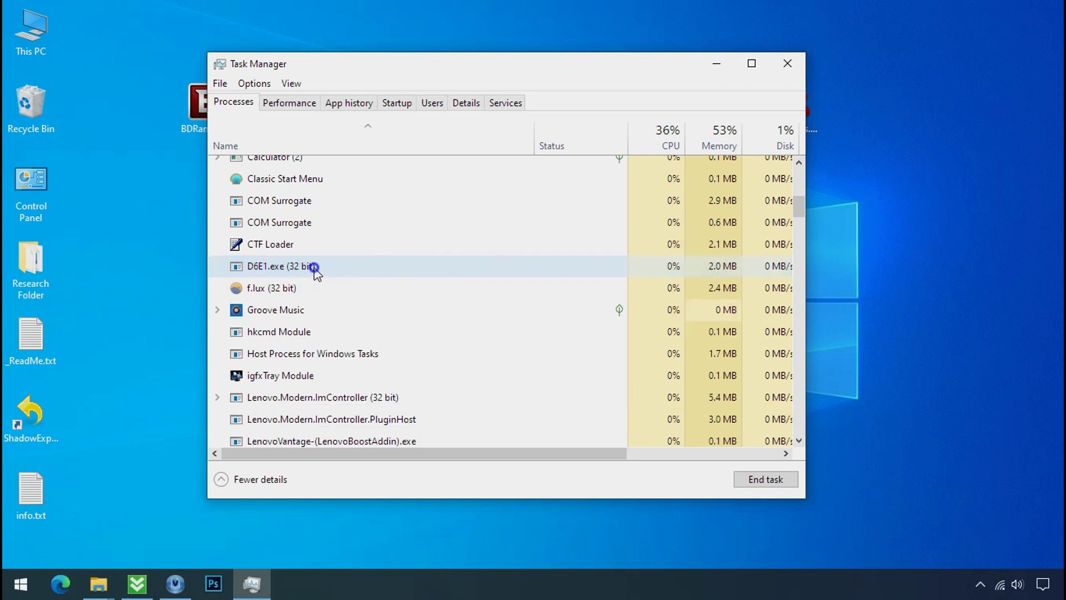
{"action": "right_click", "coordinate": [314, 270]}
{"action": "left_click", "coordinate": [333, 279]}
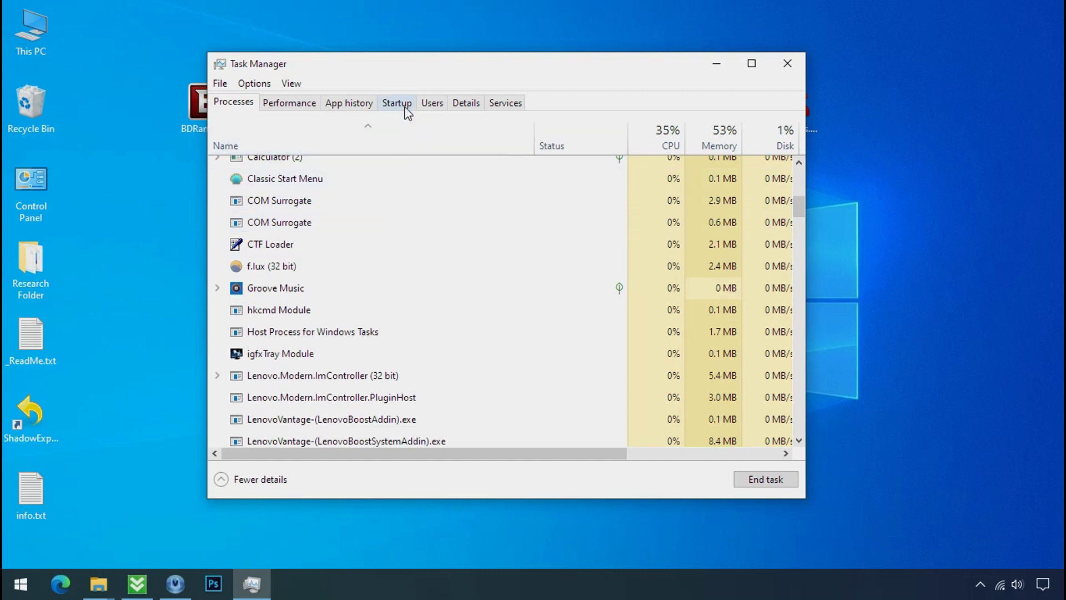
Disable D6E1.exe in the Startup list and close Task Manager.
{"action": "left_click", "coordinate": [405, 105]}
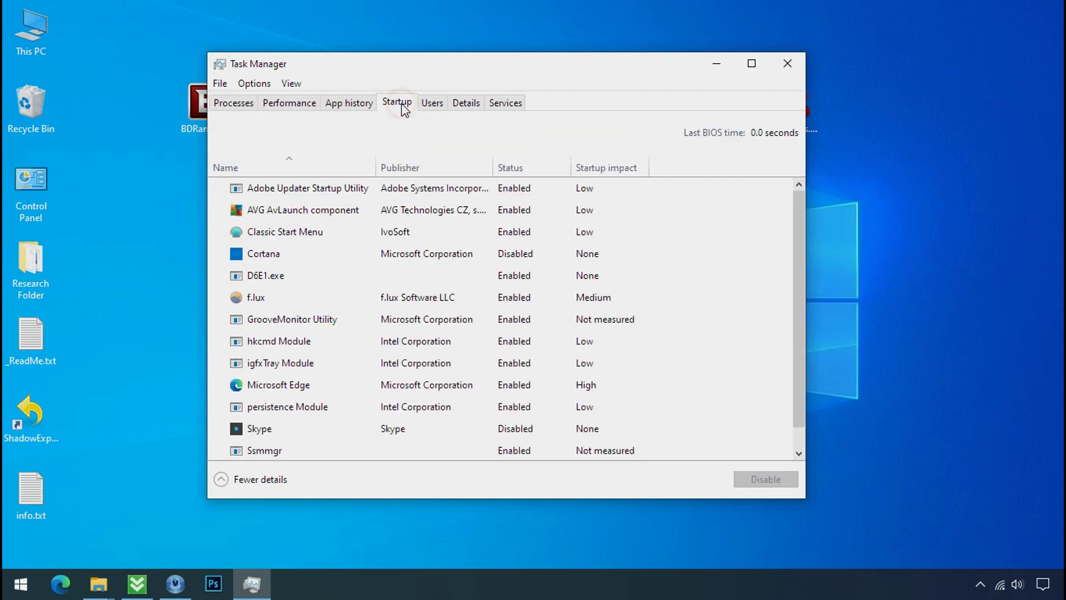
{"action": "left_click", "coordinate": [362, 275]}
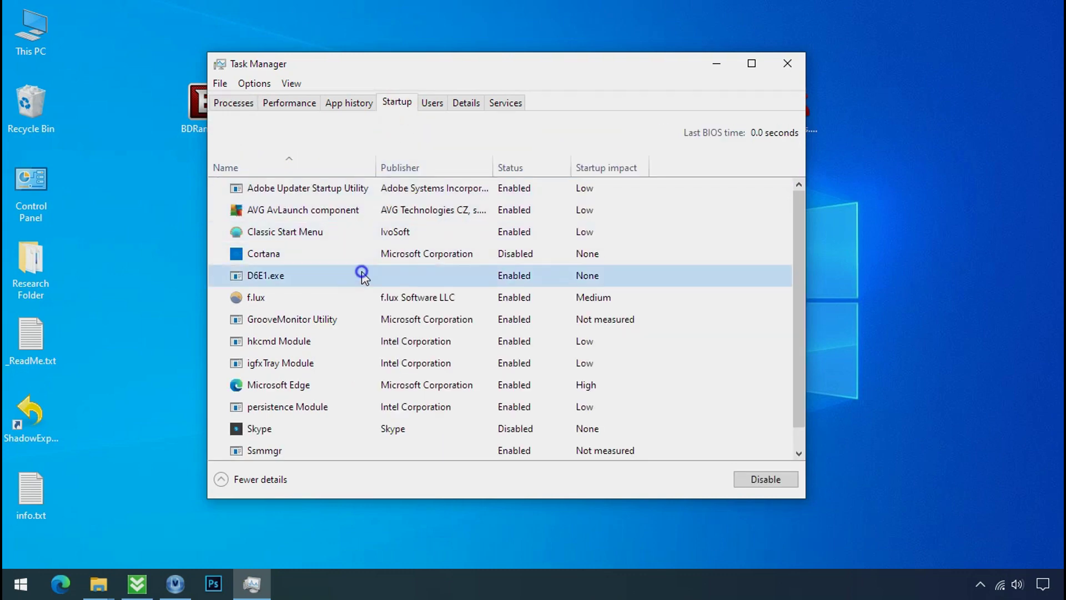
{"action": "right_click", "coordinate": [361, 274]}
{"action": "left_click", "coordinate": [369, 281]}
{"action": "left_click", "coordinate": [788, 62]}
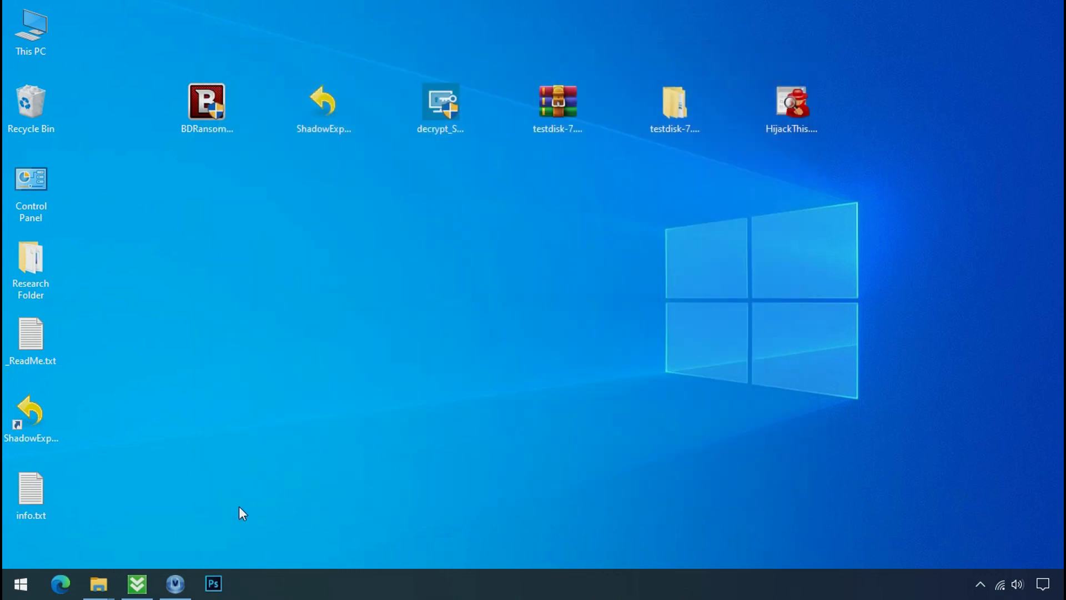
Return to the D6E1.exe folder and try deleting the file, which is refused.
{"action": "left_click", "coordinate": [101, 585]}
{"action": "left_click", "coordinate": [118, 540]}
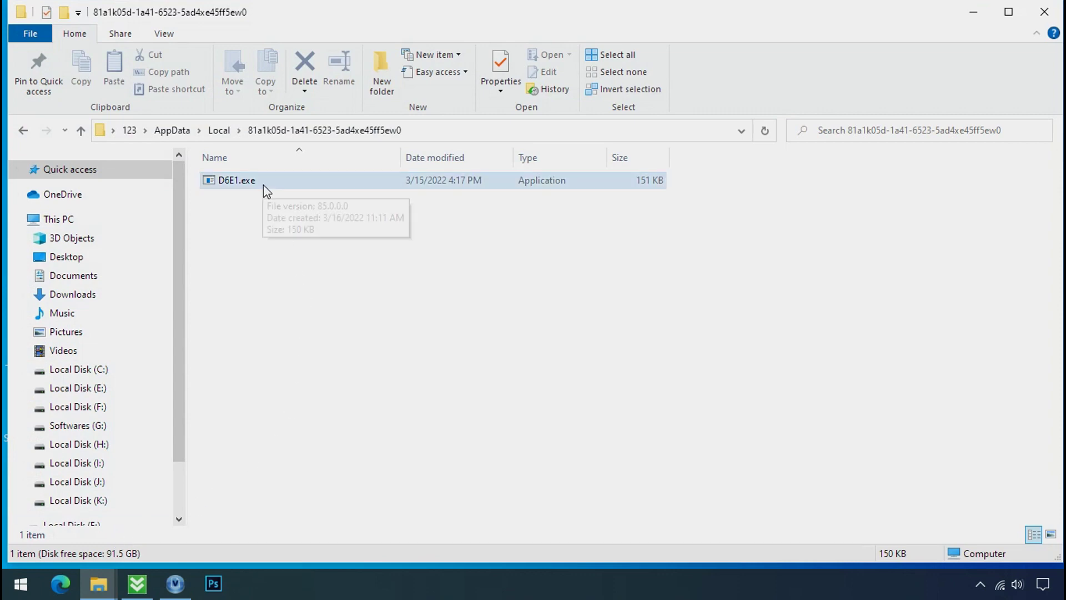
{"action": "left_click", "coordinate": [278, 190]}
{"action": "right_click", "coordinate": [300, 191]}
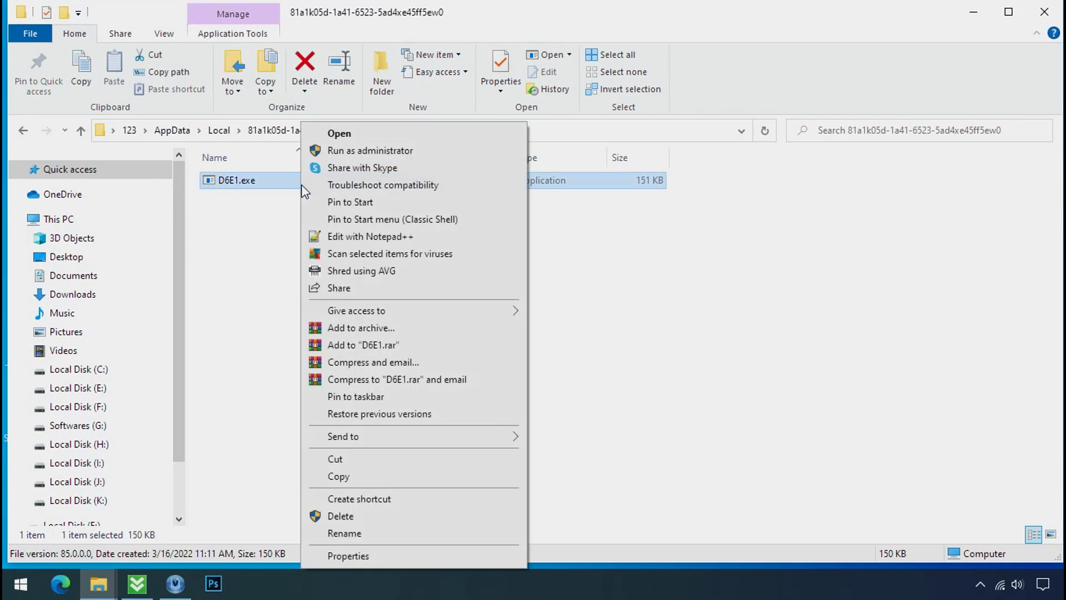
{"action": "left_click", "coordinate": [340, 516]}
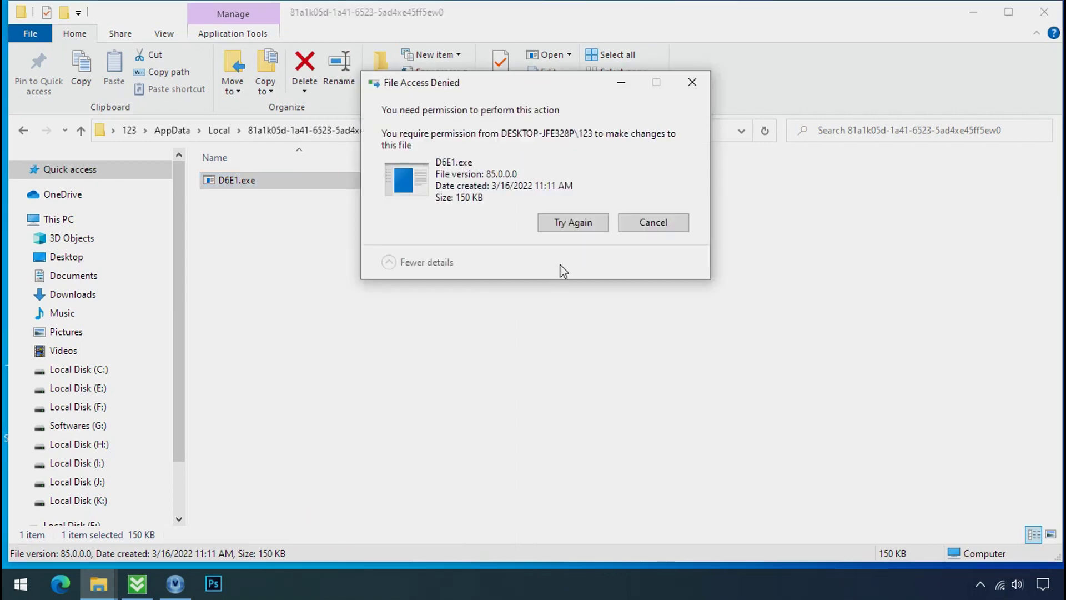
{"action": "left_click", "coordinate": [574, 224]}
{"action": "left_click", "coordinate": [575, 225]}
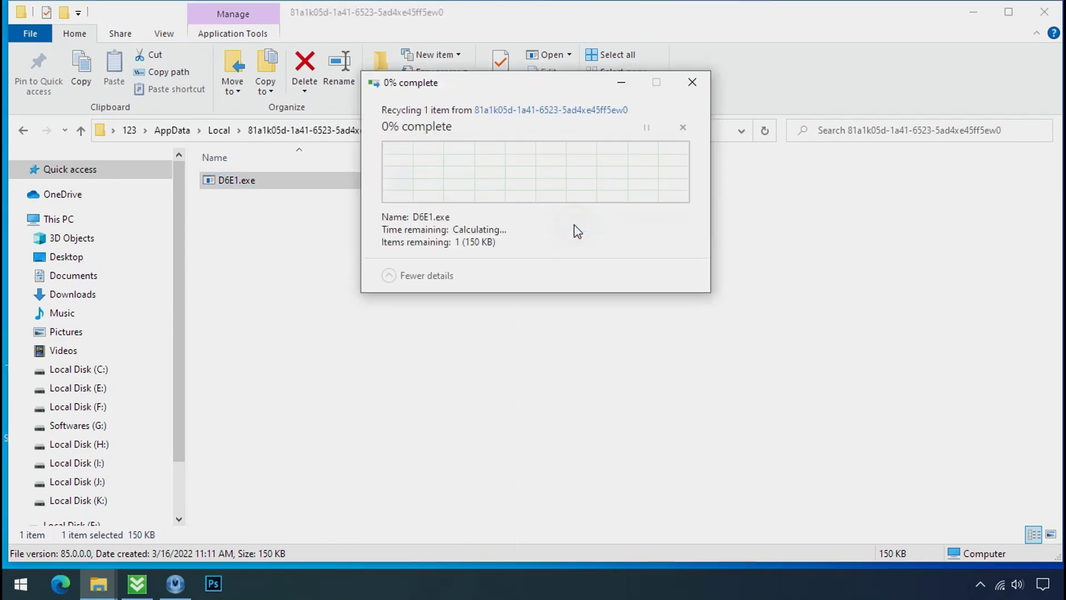
Dismiss the access-denied message and open D6E1.exe's Properties.
{"action": "left_click", "coordinate": [691, 84]}
{"action": "right_click", "coordinate": [409, 183]}
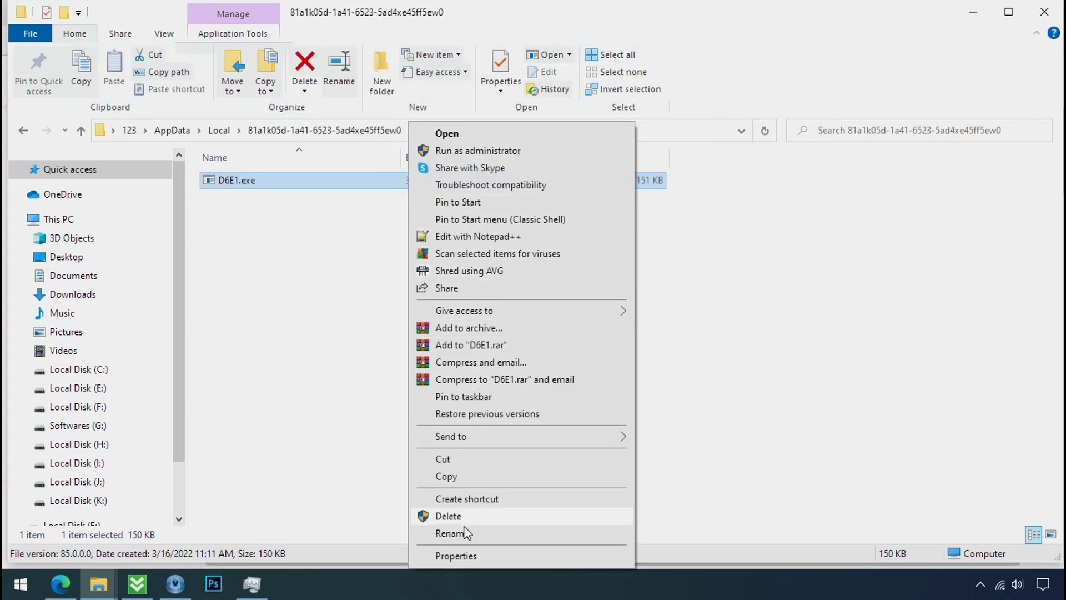
{"action": "left_click", "coordinate": [457, 557]}
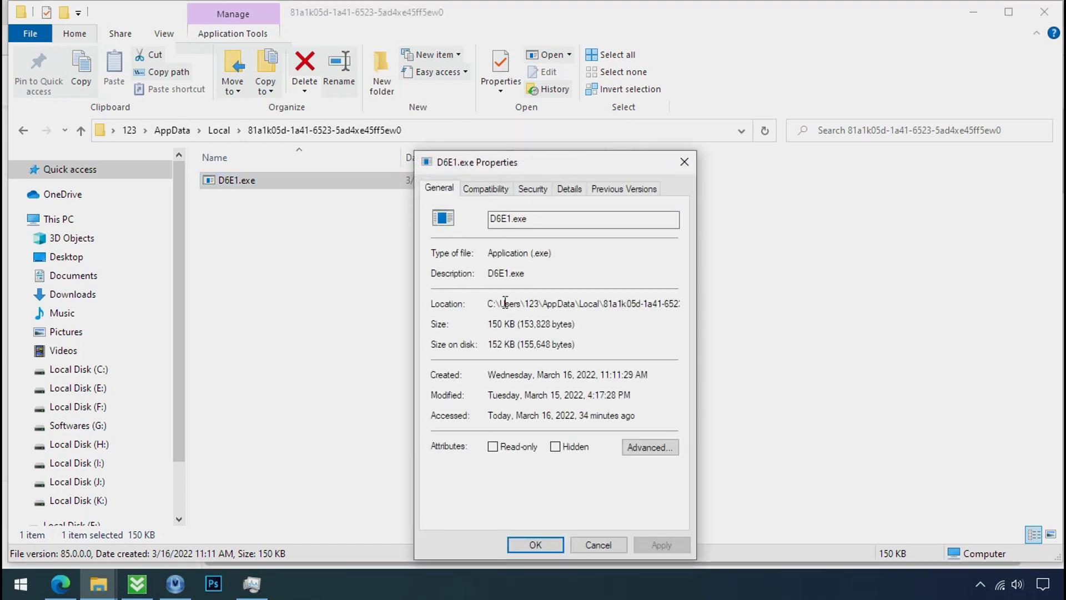
Disable inheritance on D6E1.exe, converting inherited permissions into explicit ones.
{"action": "left_click", "coordinate": [524, 191]}
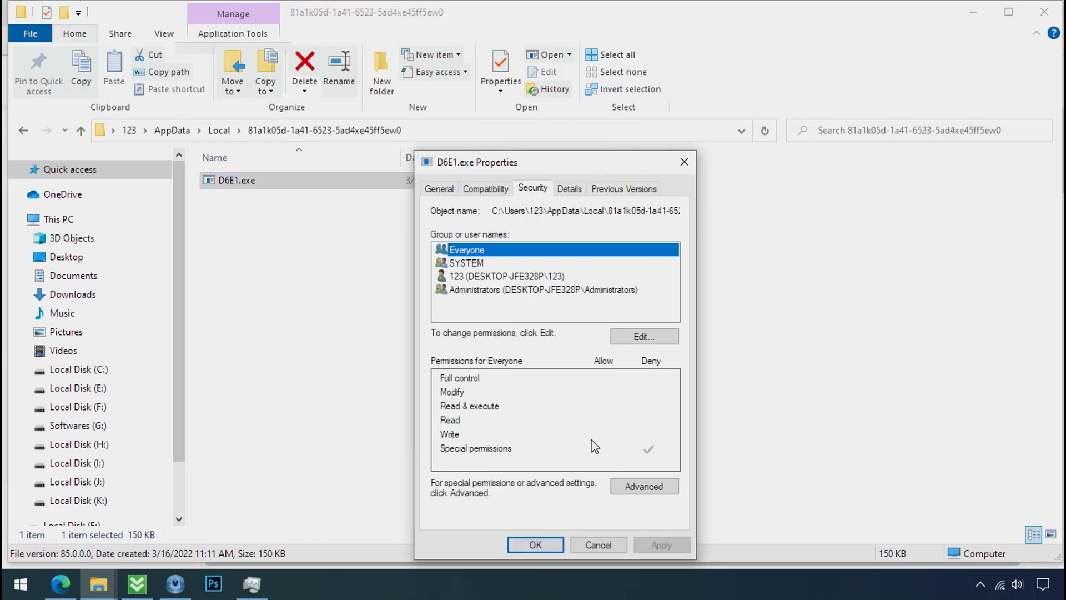
{"action": "left_click", "coordinate": [636, 491]}
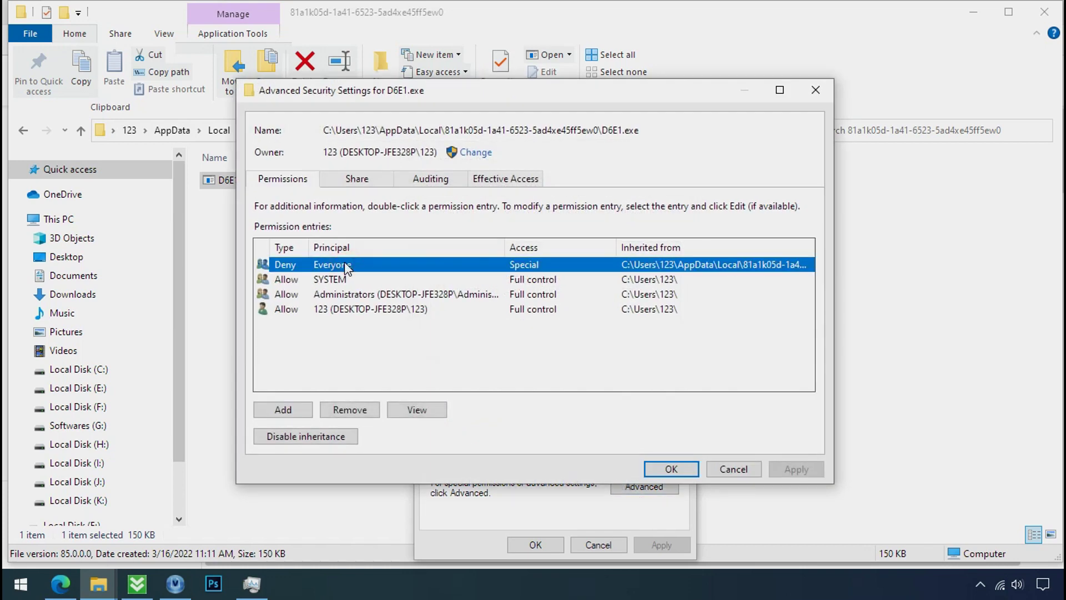
{"action": "left_click", "coordinate": [308, 436]}
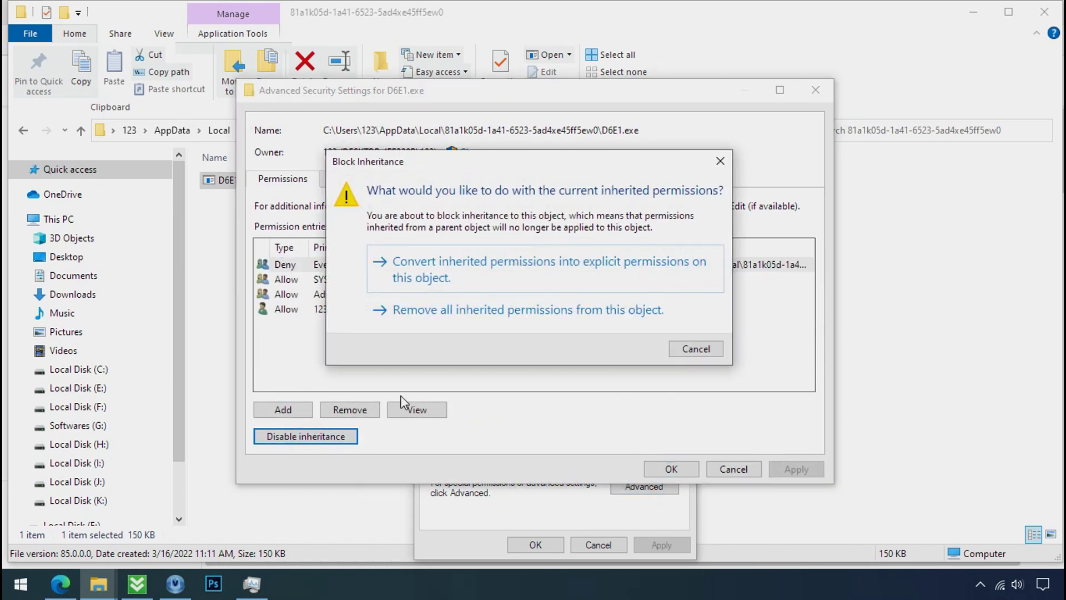
{"action": "left_click", "coordinate": [481, 277]}
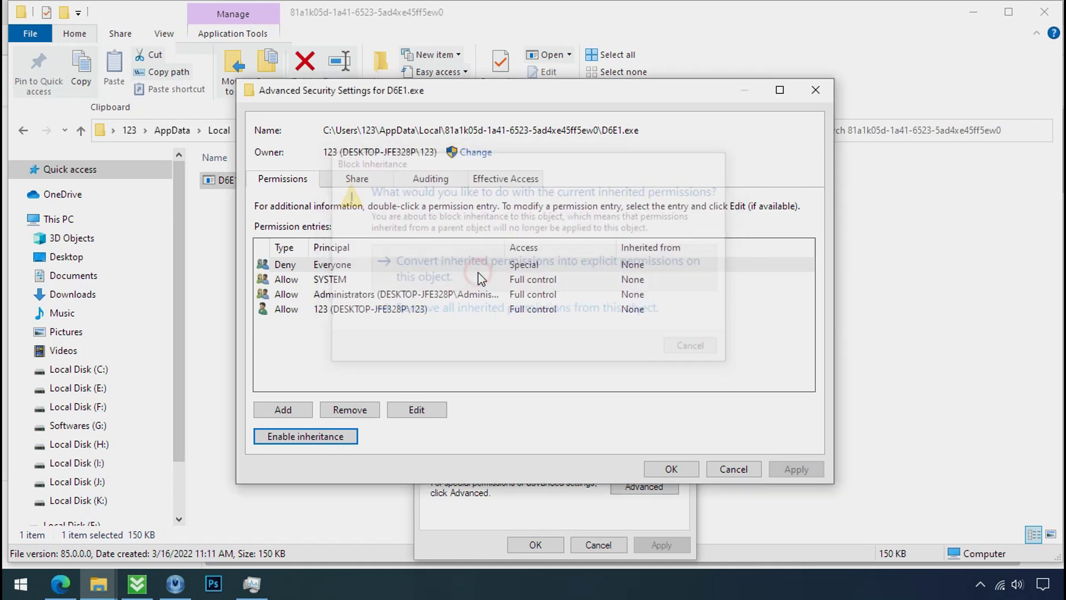
Remove the Deny entry for Everyone, apply, and close the permission dialogs.
{"action": "left_click", "coordinate": [461, 261]}
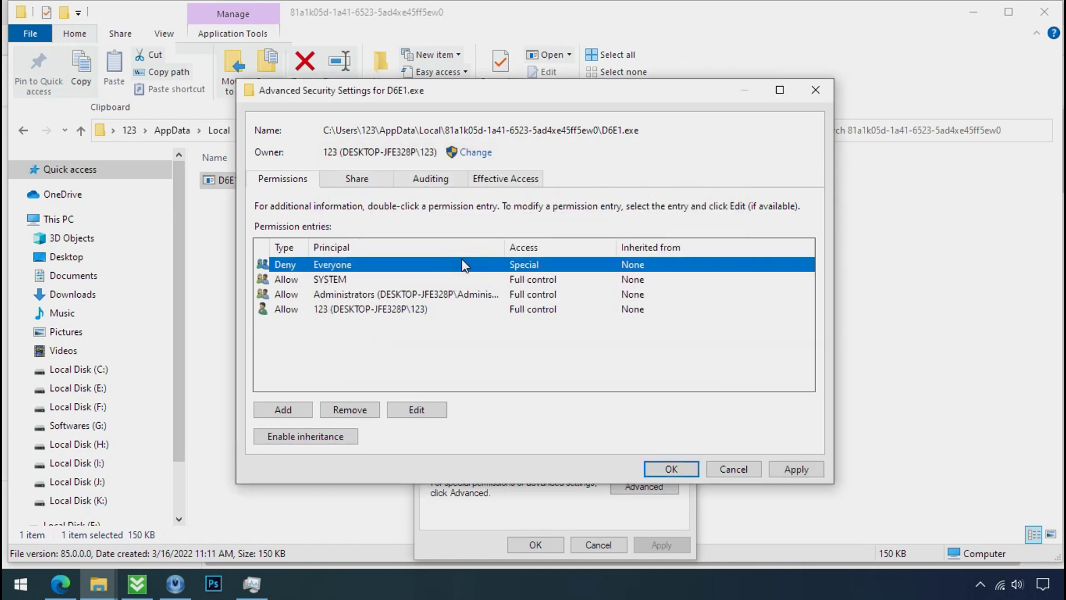
{"action": "left_click", "coordinate": [350, 410]}
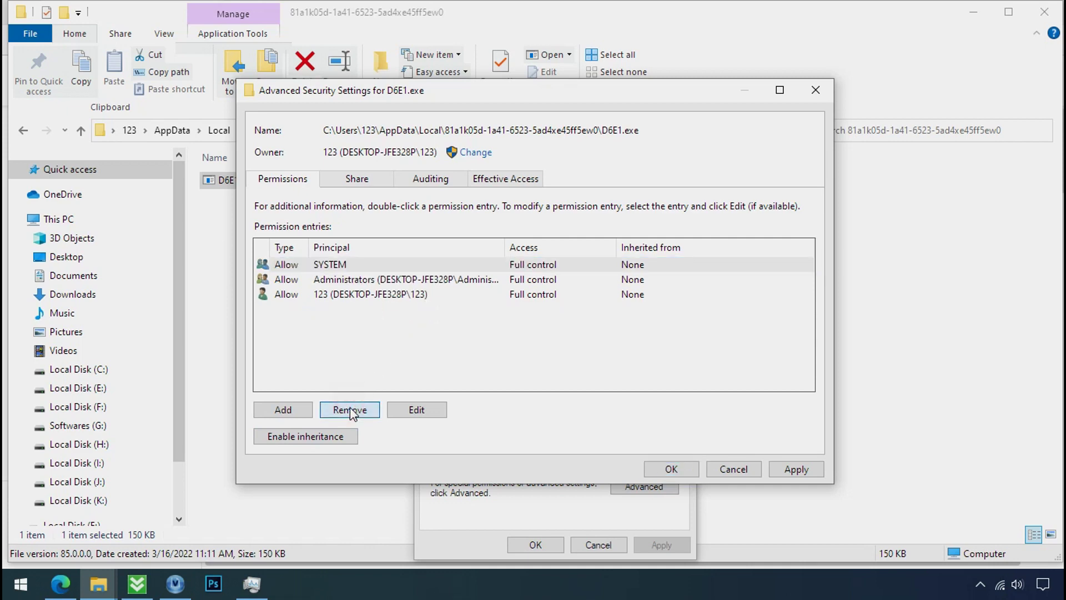
{"action": "left_click", "coordinate": [792, 469]}
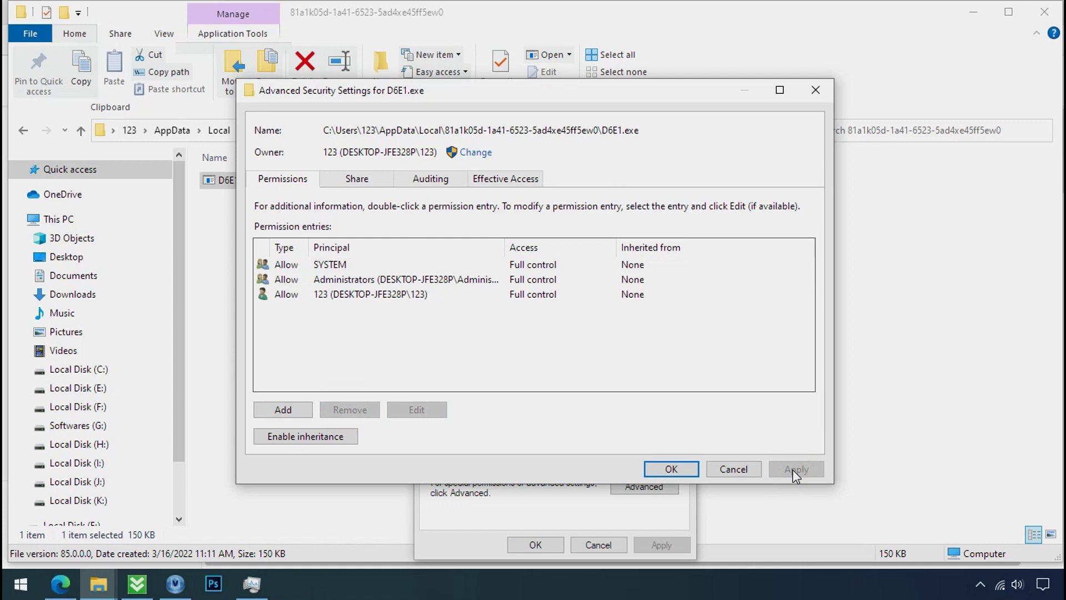
{"action": "left_click", "coordinate": [685, 471]}
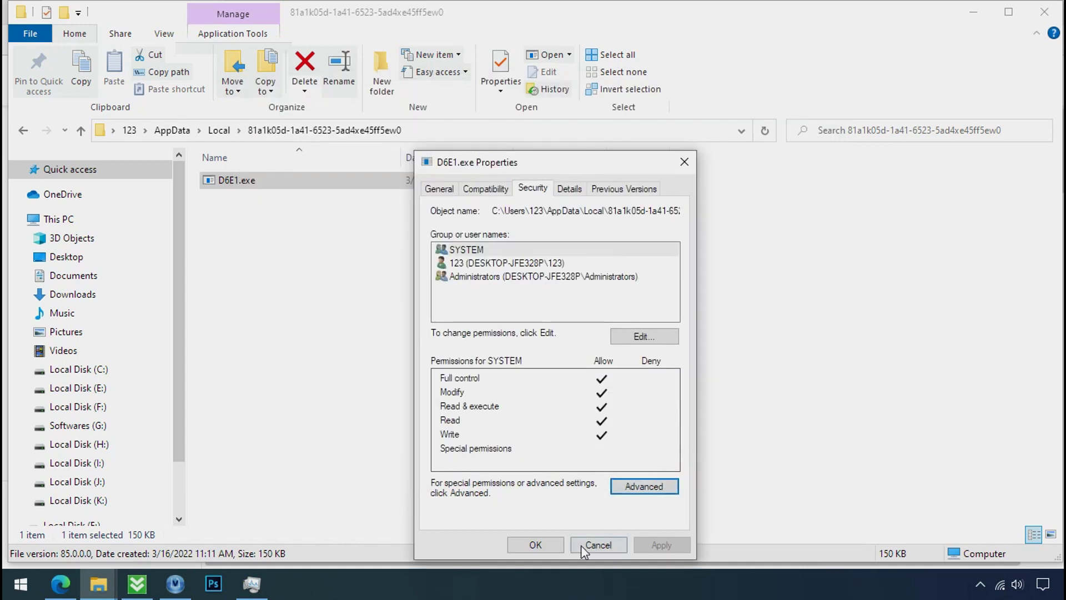
{"action": "left_click", "coordinate": [541, 545]}
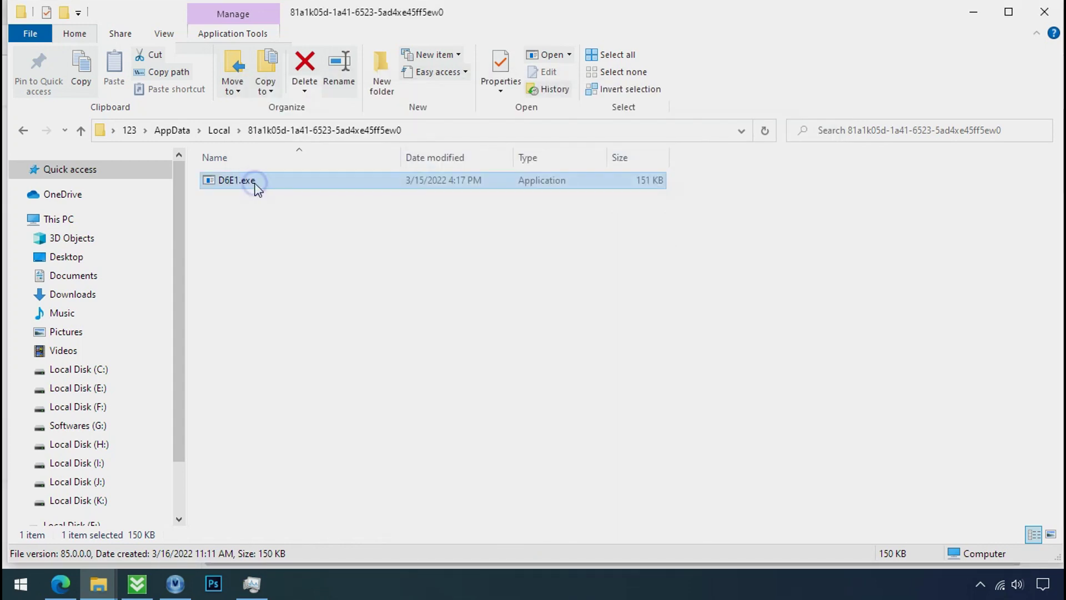
{"action": "right_click", "coordinate": [257, 188]}
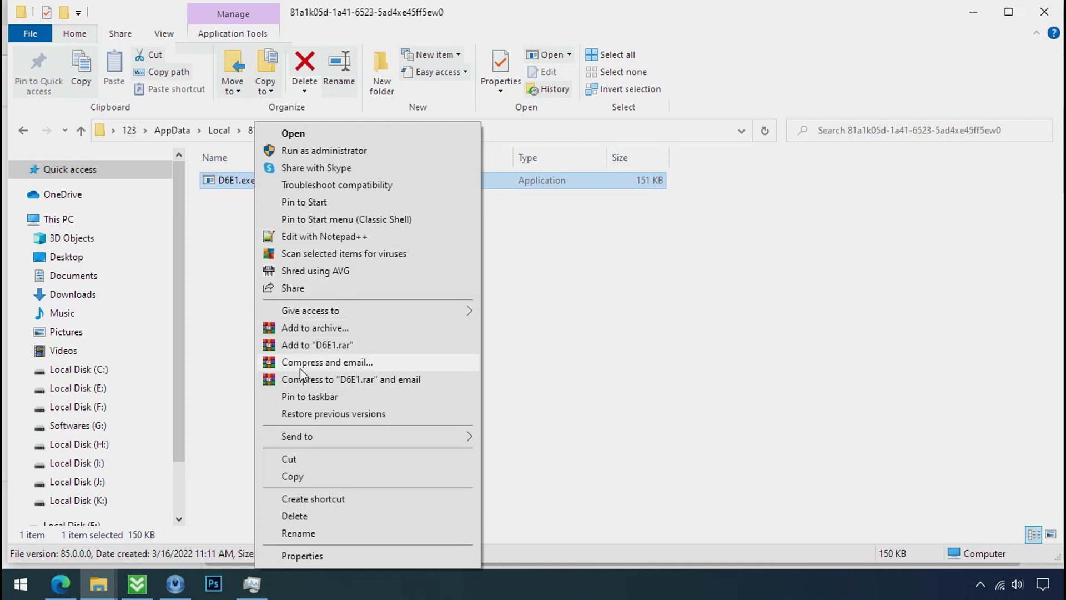
Delete D6E1.exe, then close Edge after the STOP Djvu decryptor downloads.
{"action": "left_click", "coordinate": [294, 516]}
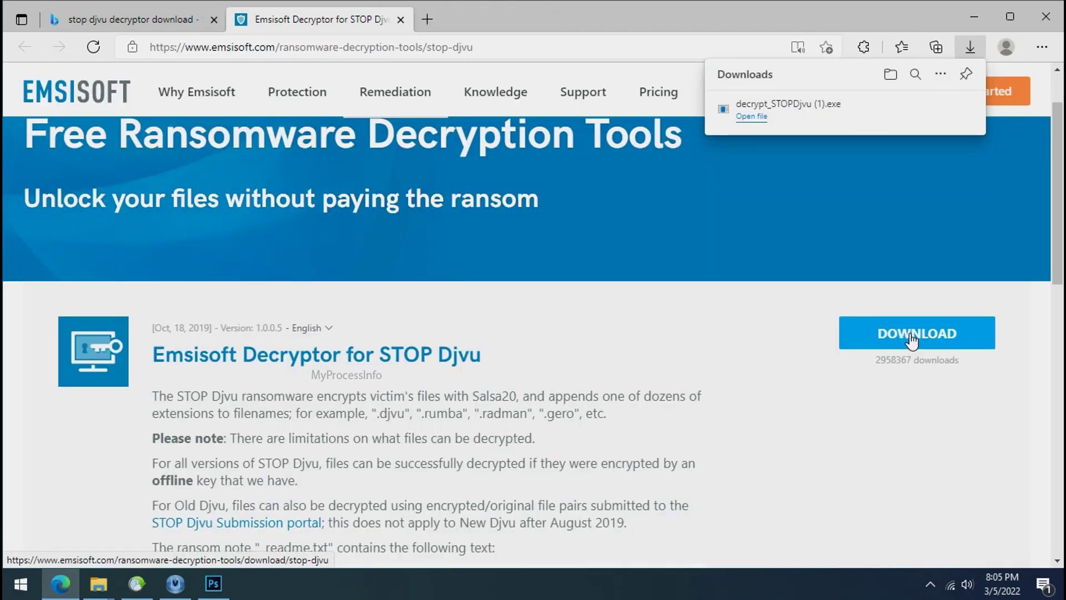
{"action": "left_click", "coordinate": [1040, 23]}
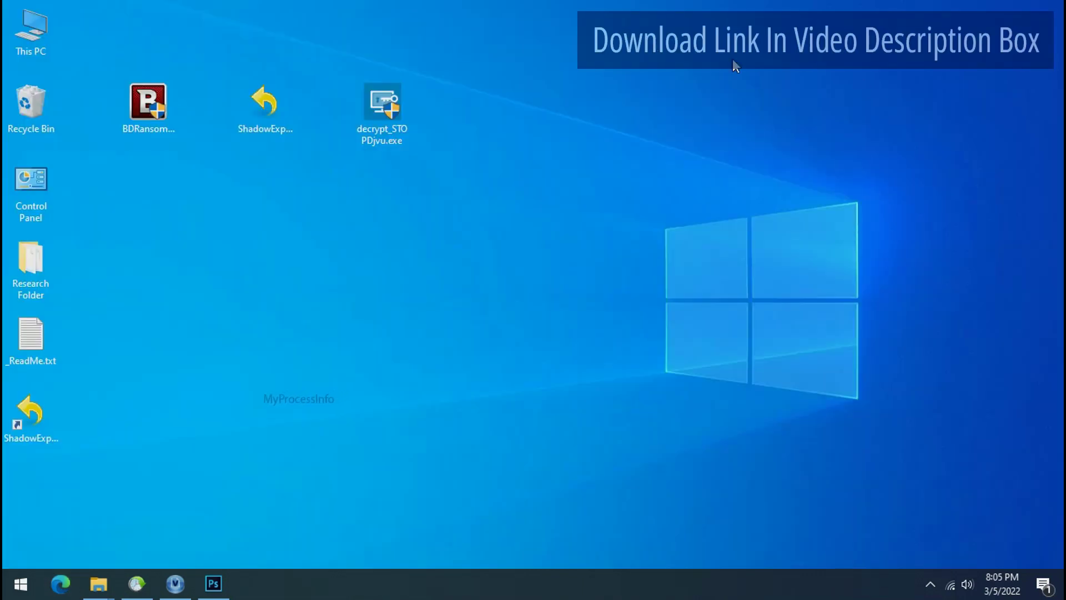
Launch decrypt_STOPDjvu.exe and accept its license terms and disclaimer.
{"action": "double_click", "coordinate": [391, 110]}
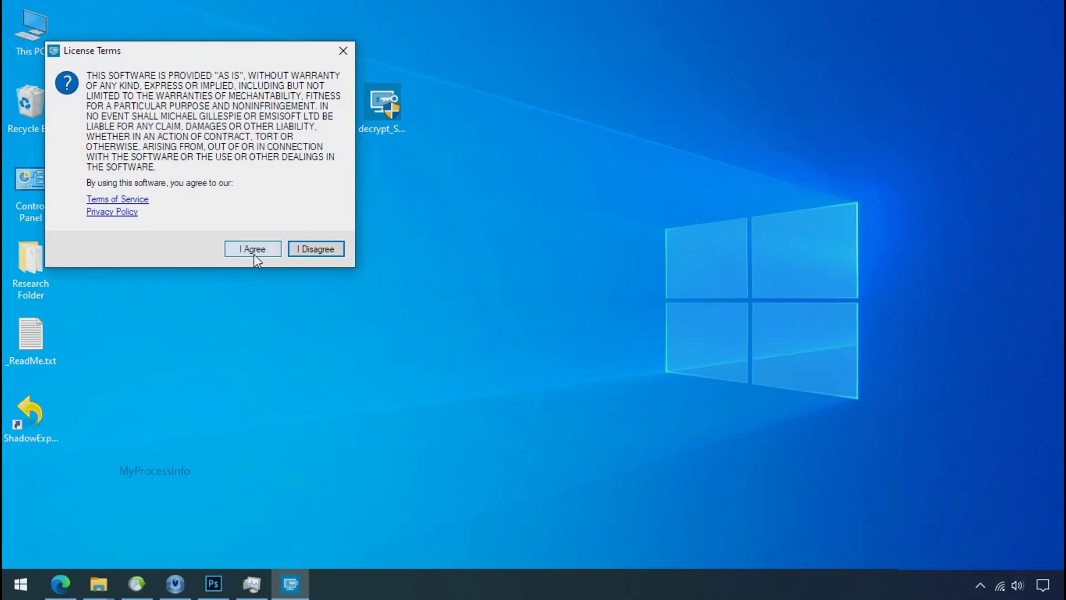
{"action": "left_click", "coordinate": [255, 254]}
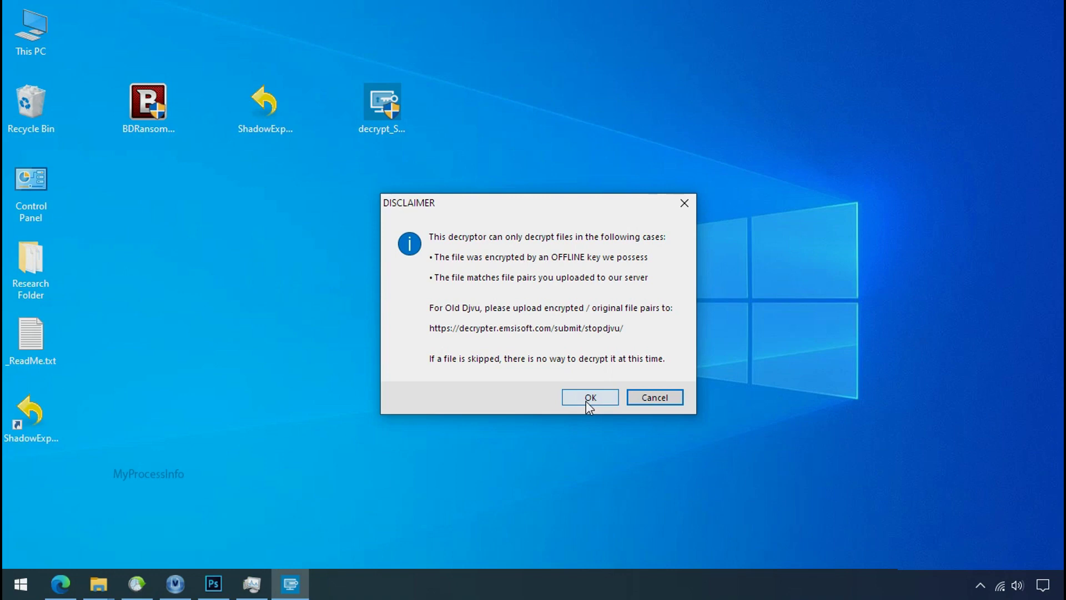
{"action": "left_click", "coordinate": [589, 398]}
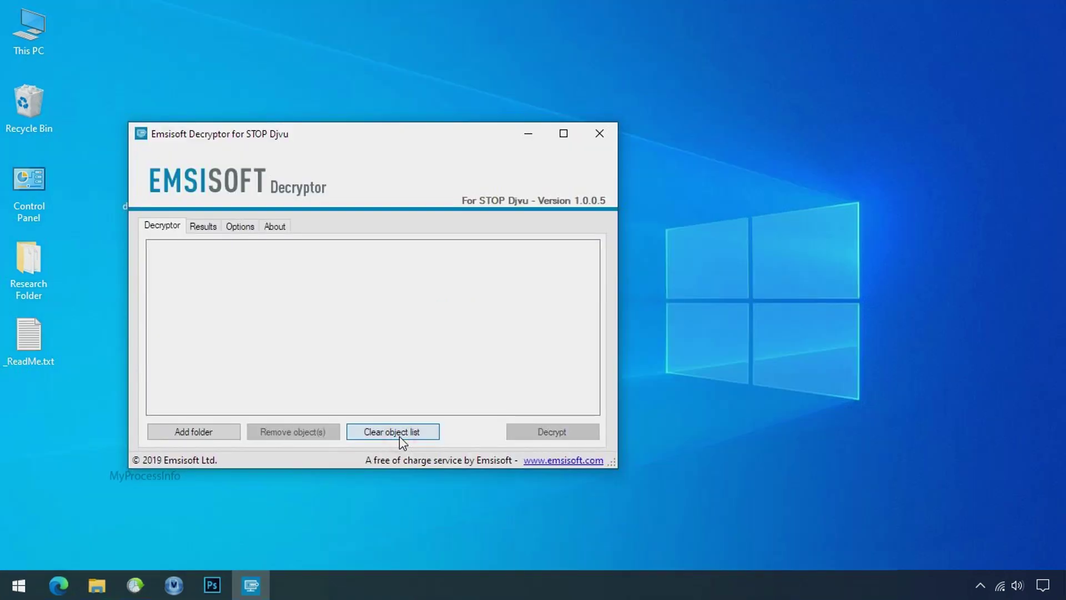
Add Desktop\Research Folder to the decryptor and run Decrypt.
{"action": "left_click", "coordinate": [195, 433]}
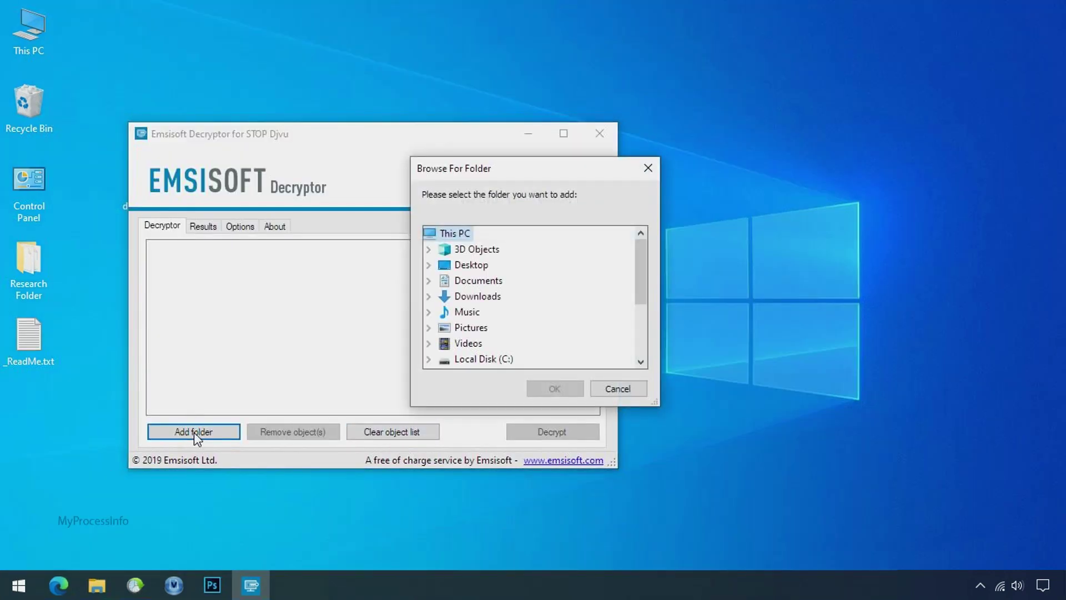
{"action": "double_click", "coordinate": [471, 265]}
{"action": "left_click", "coordinate": [501, 281]}
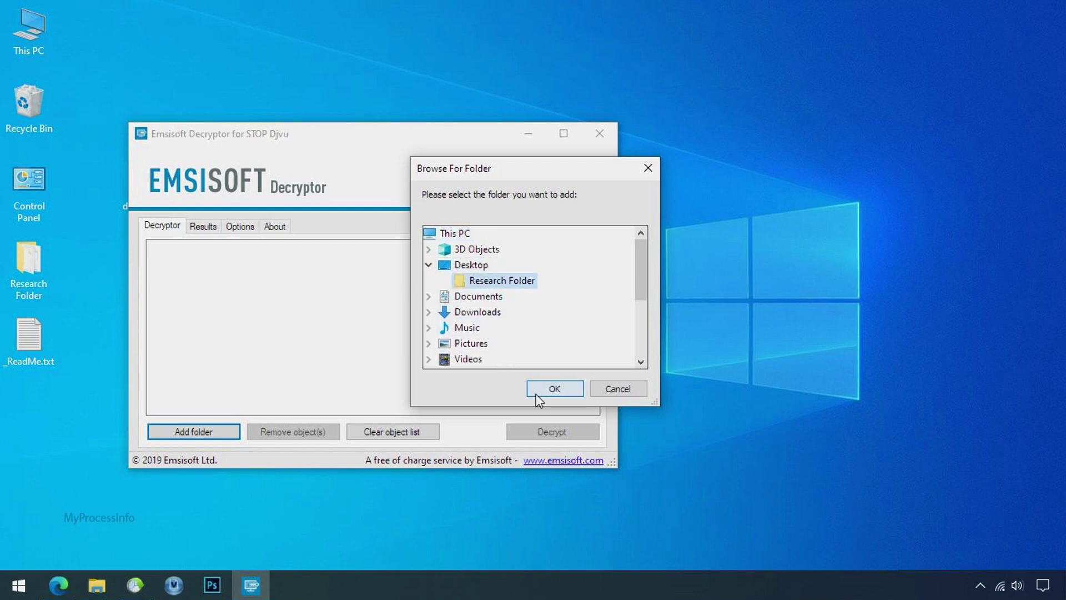
{"action": "left_click", "coordinate": [535, 394]}
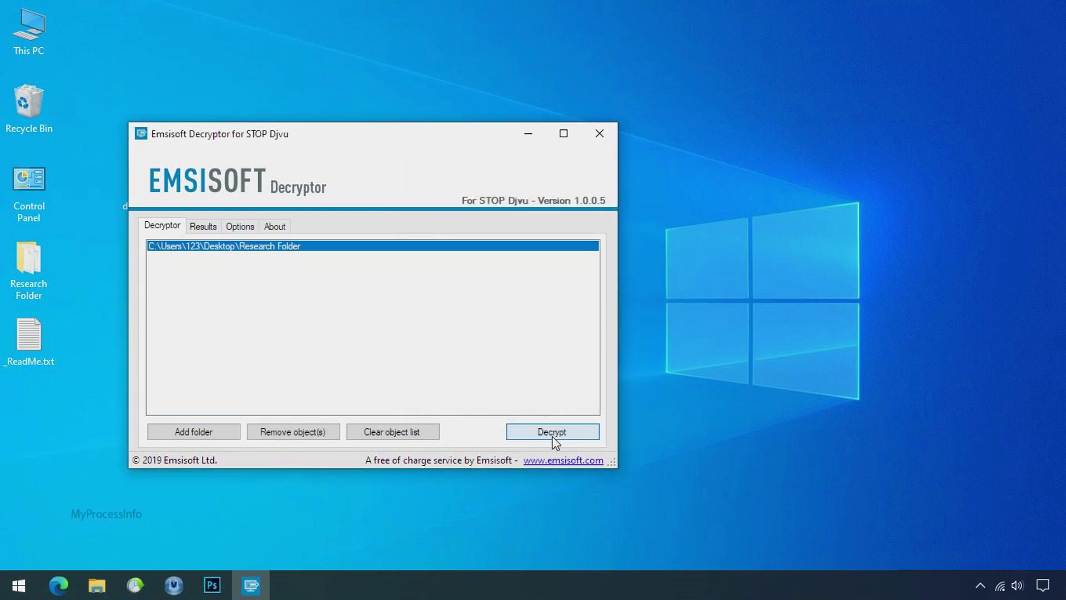
{"action": "left_click", "coordinate": [552, 436]}
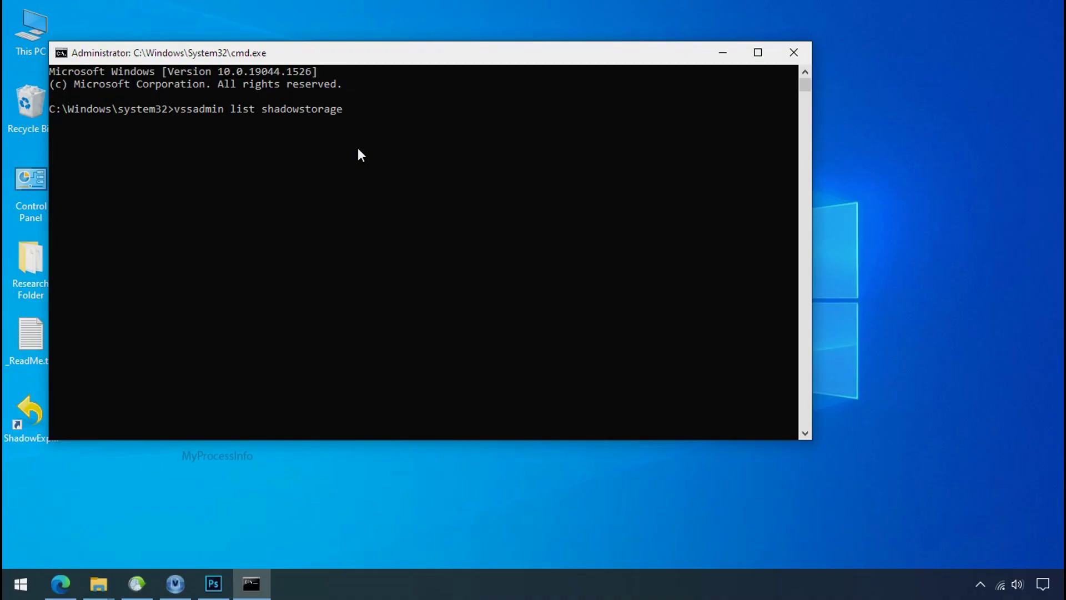
Run vssadmin list shadowstorage to show shadow storage for C: and H:.
{"action": "key", "text": "Return"}
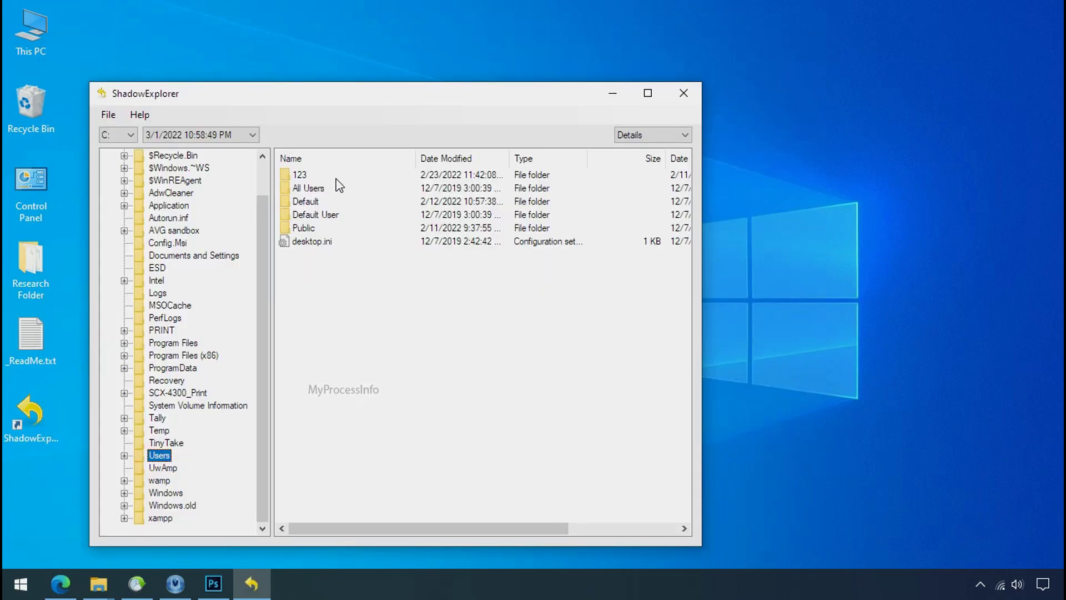
Open Users\123\Desktop in the snapshot, export Research Folder, and download ShadowExplorer 0.9.
{"action": "double_click", "coordinate": [302, 175]}
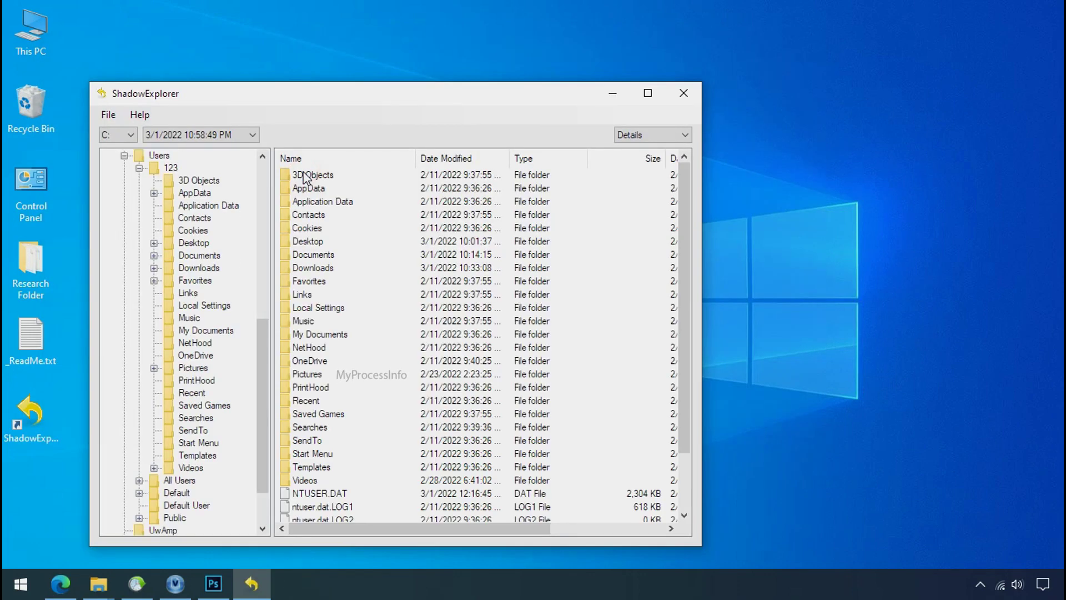
{"action": "double_click", "coordinate": [311, 240]}
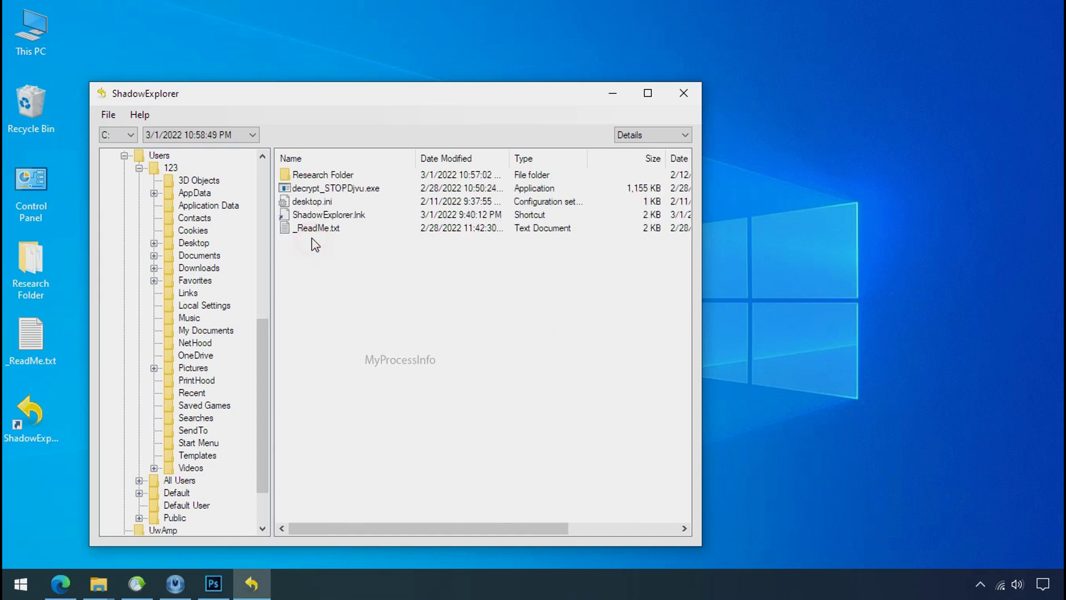
{"action": "left_click", "coordinate": [333, 175]}
{"action": "right_click", "coordinate": [336, 175]}
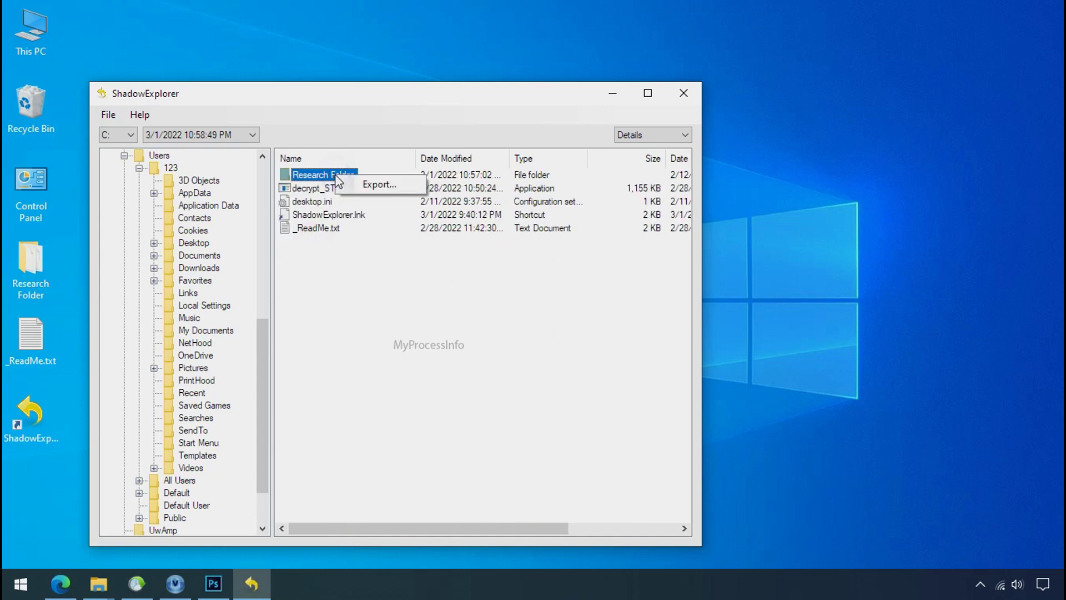
{"action": "left_click", "coordinate": [351, 188]}
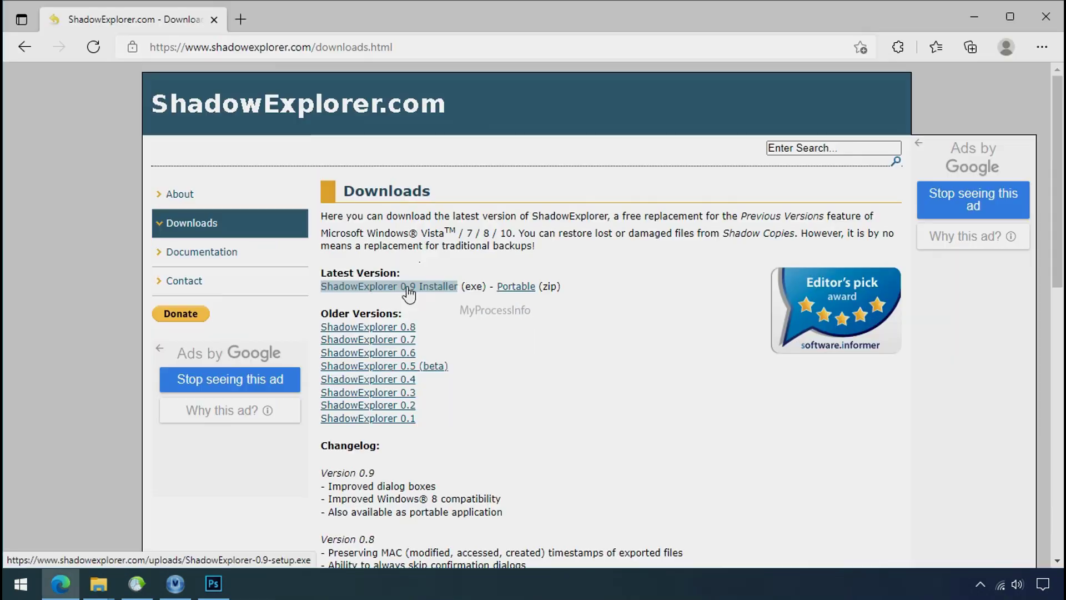
{"action": "left_click", "coordinate": [408, 289]}
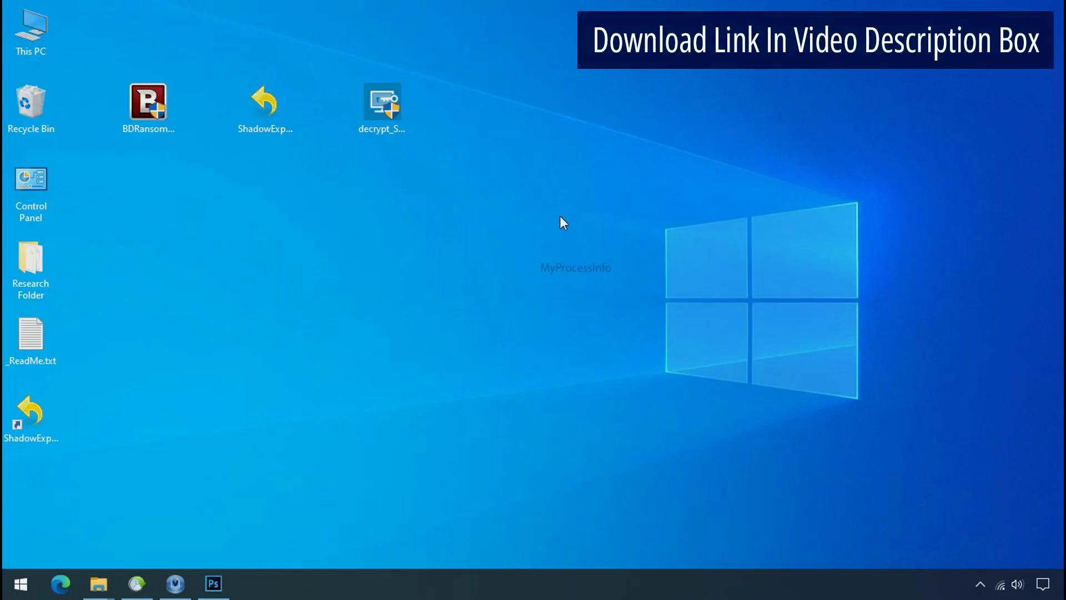
Launch ShadowExplorer and select drive C: with the 3/1/2022 10:58:49 PM snapshot.
{"action": "double_click", "coordinate": [53, 426]}
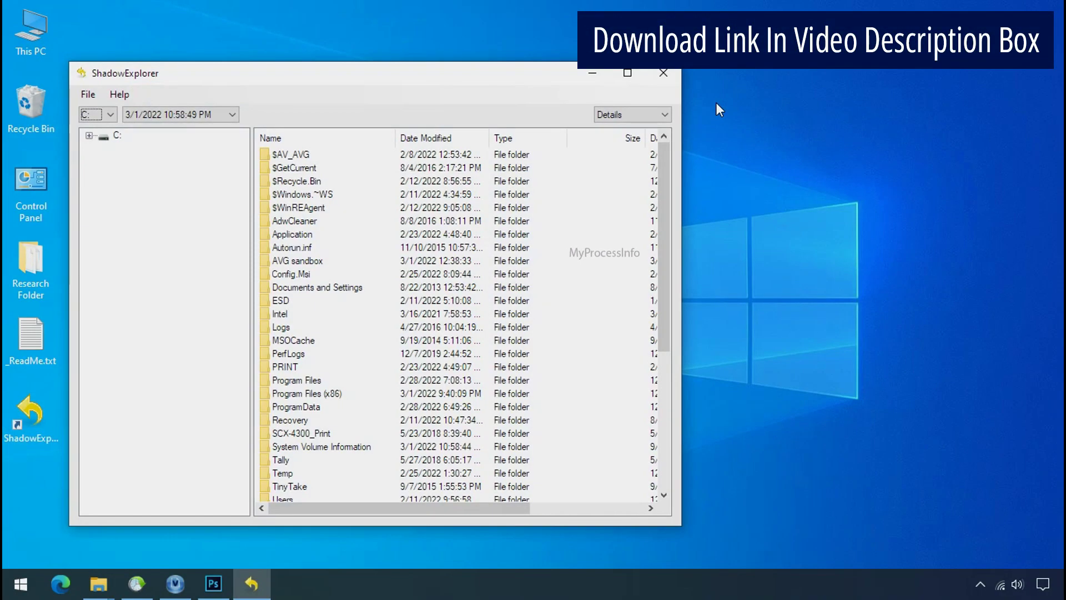
{"action": "left_click", "coordinate": [108, 116]}
{"action": "left_click", "coordinate": [104, 129]}
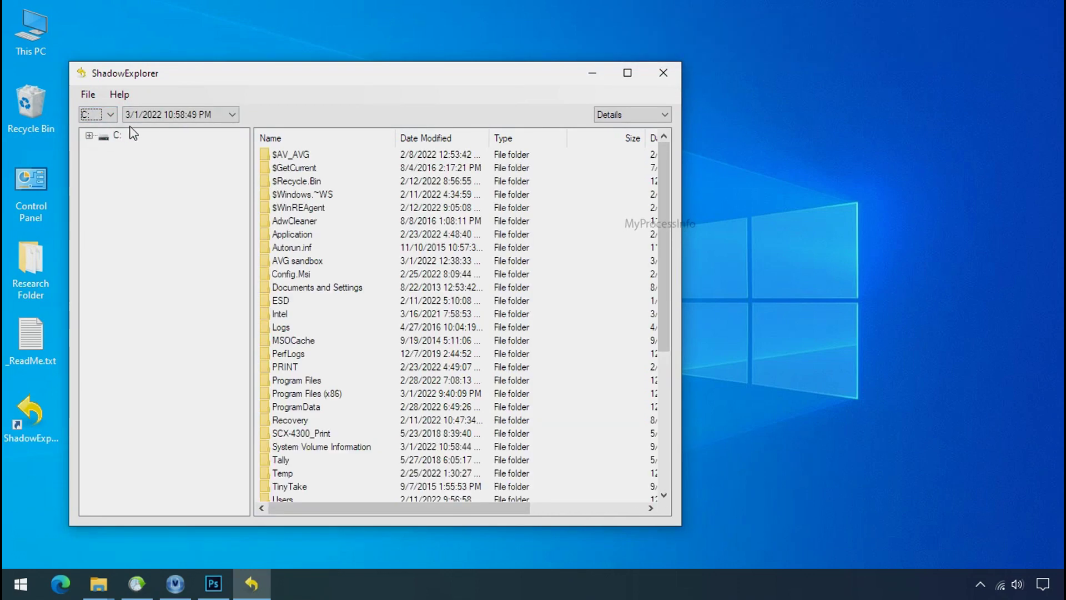
{"action": "left_click", "coordinate": [203, 115]}
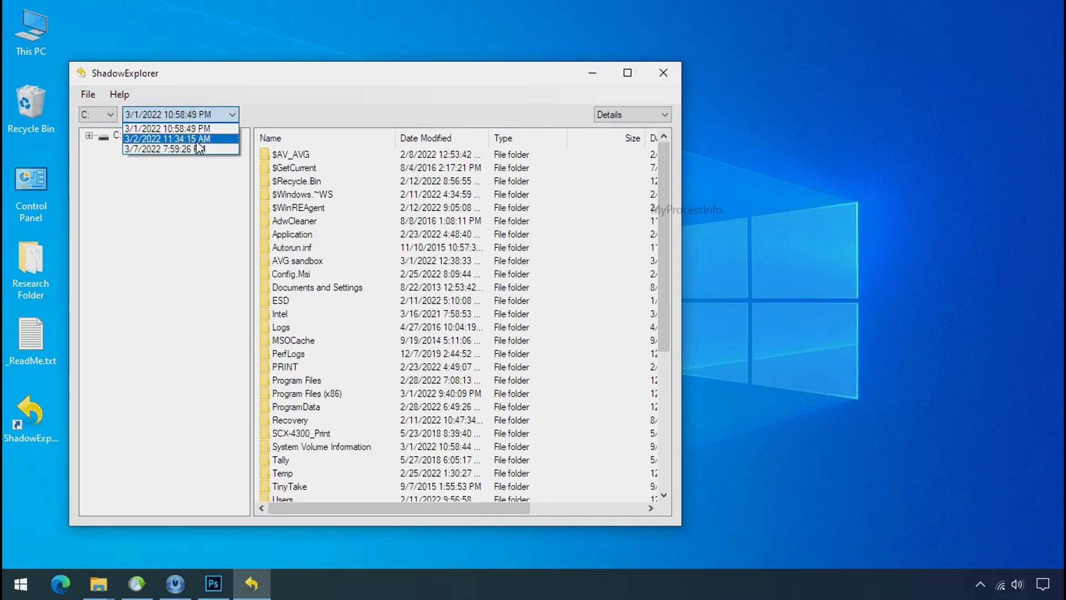
{"action": "left_click", "coordinate": [193, 129]}
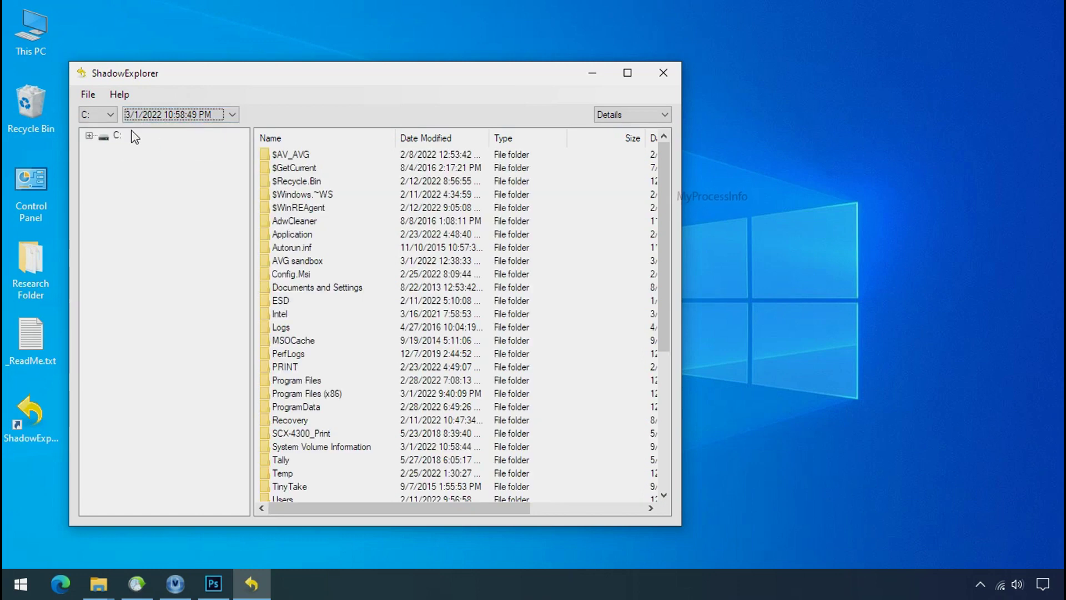
Browse Users > 123 > Desktop in the snapshot and bring up Research Folder's actions.
{"action": "left_click", "coordinate": [89, 136]}
{"action": "left_click", "coordinate": [142, 473]}
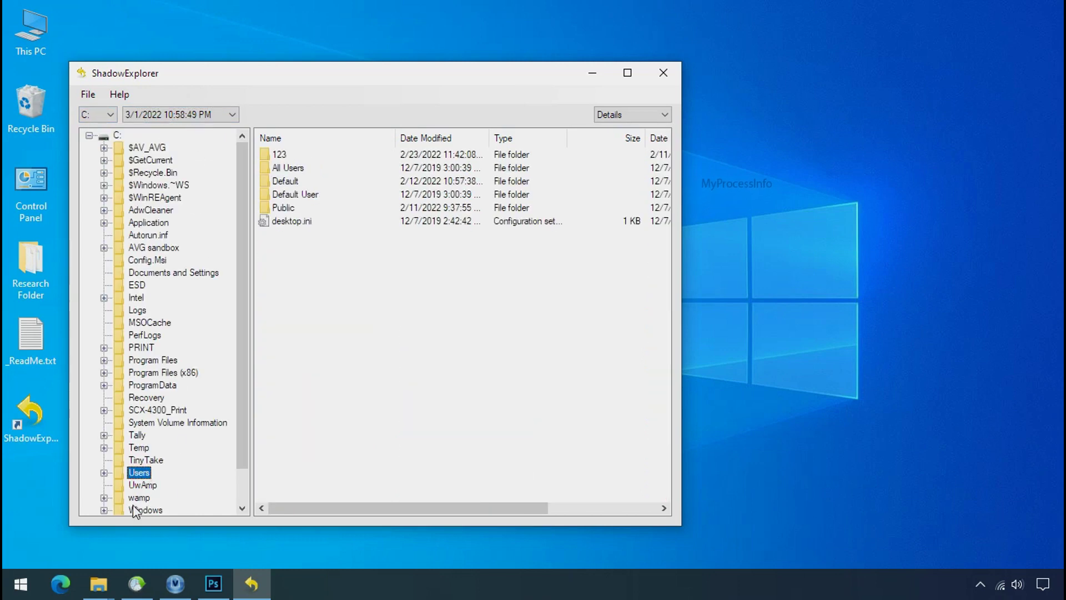
{"action": "left_click", "coordinate": [279, 155]}
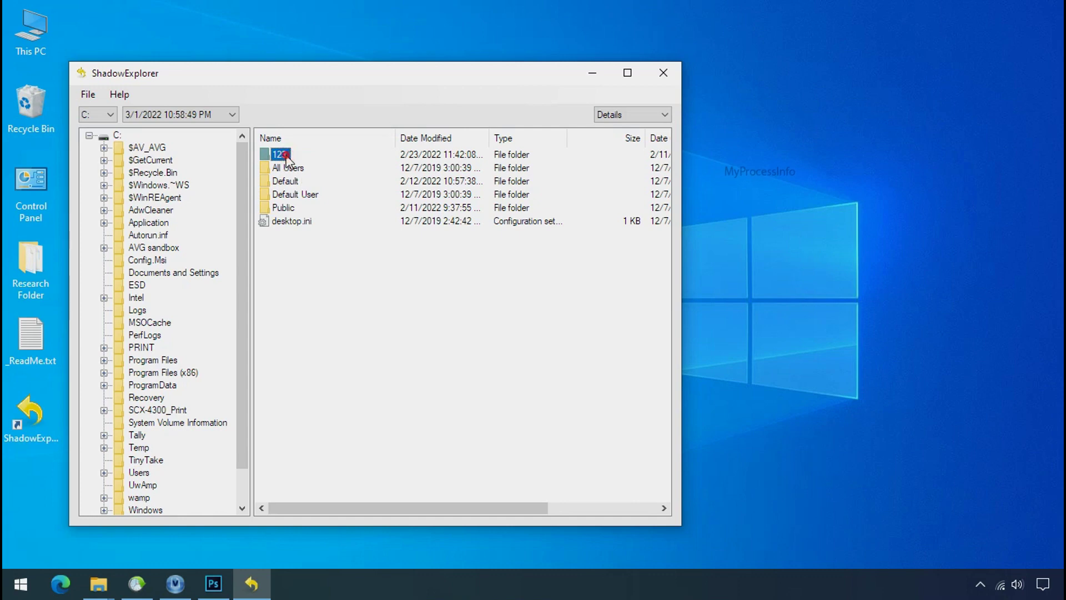
{"action": "double_click", "coordinate": [286, 159]}
{"action": "left_click", "coordinate": [289, 222]}
{"action": "double_click", "coordinate": [292, 224]}
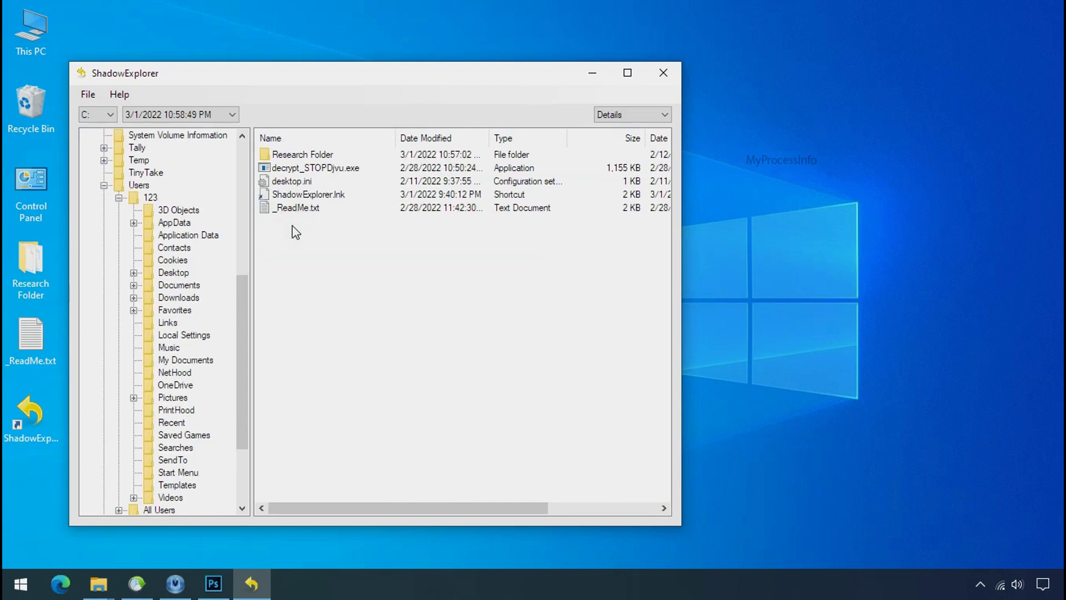
{"action": "left_click", "coordinate": [300, 155]}
{"action": "right_click", "coordinate": [298, 156]}
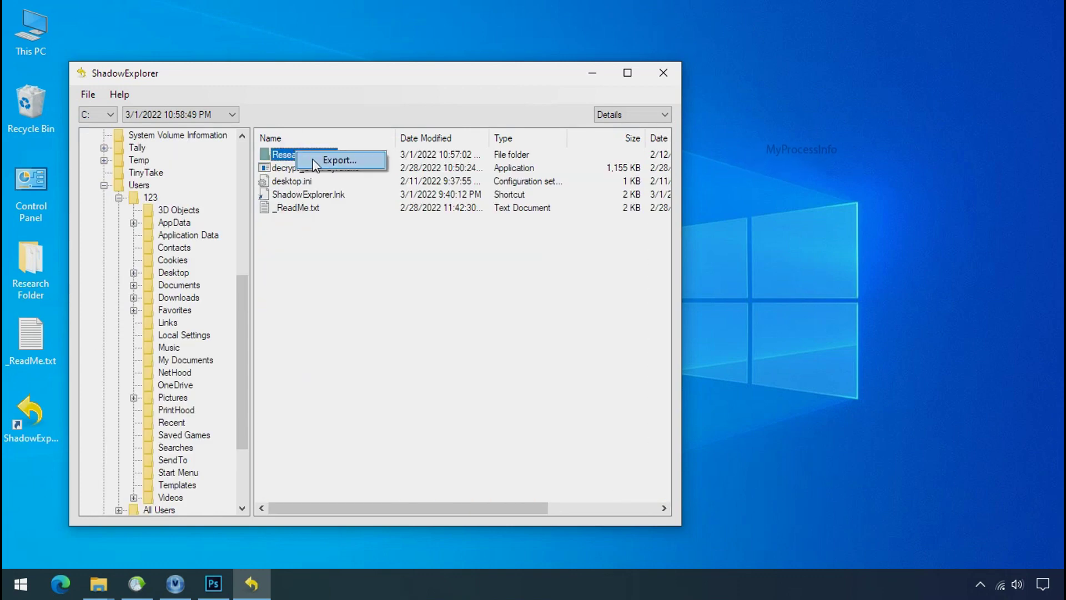
Export Research Folder into G:\Recover on Softwares (G:), then minimize ShadowExplorer.
{"action": "left_click", "coordinate": [321, 163]}
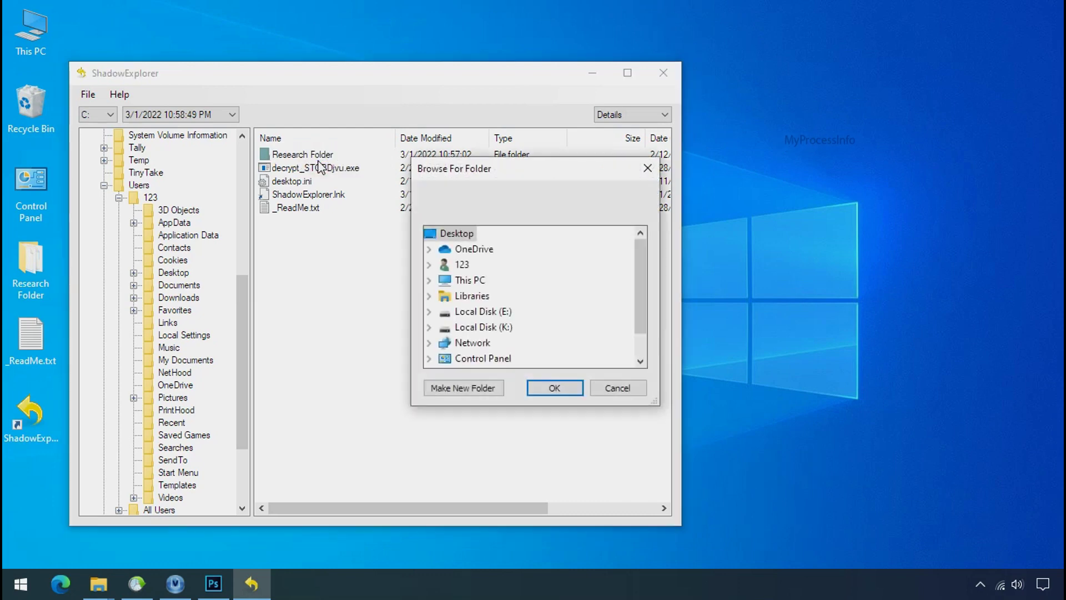
{"action": "double_click", "coordinate": [464, 276]}
{"action": "scroll", "coordinate": [505, 303], "scroll_direction": "down", "scroll_amount": 2}
{"action": "double_click", "coordinate": [498, 311]}
{"action": "left_click", "coordinate": [500, 327]}
{"action": "left_click", "coordinate": [549, 389]}
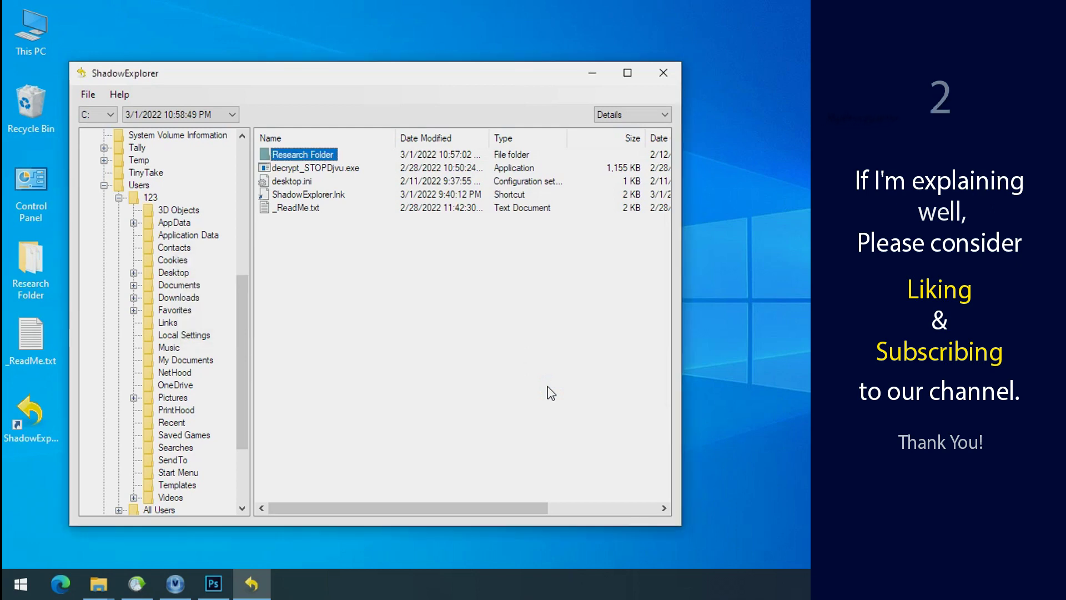
{"action": "left_click", "coordinate": [595, 78]}
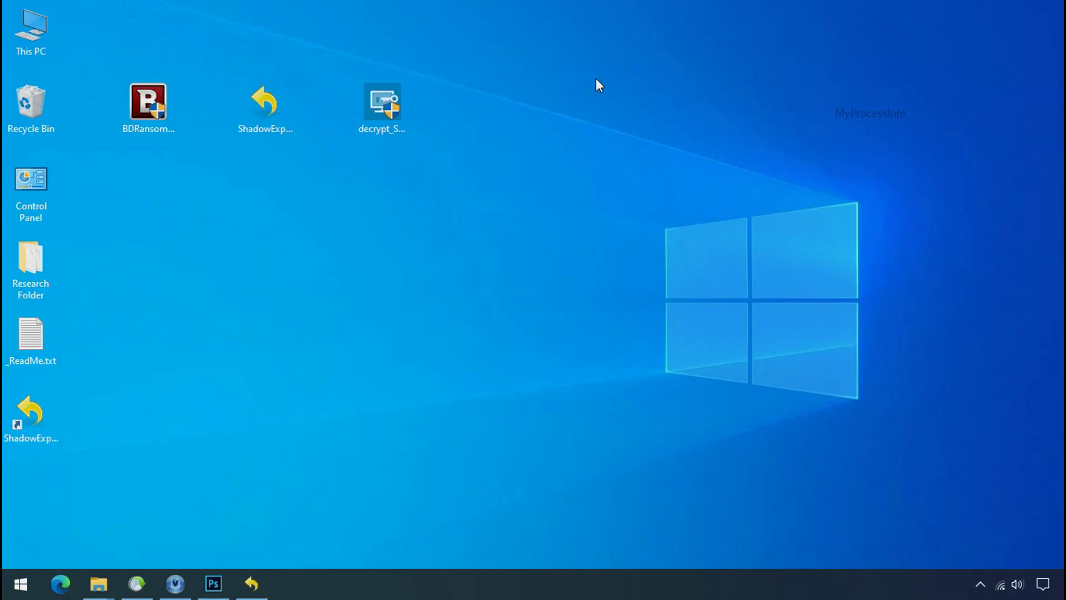
Open G:\Recover\Research Folder in File Explorer.
{"action": "left_click", "coordinate": [99, 584]}
{"action": "left_click", "coordinate": [78, 428]}
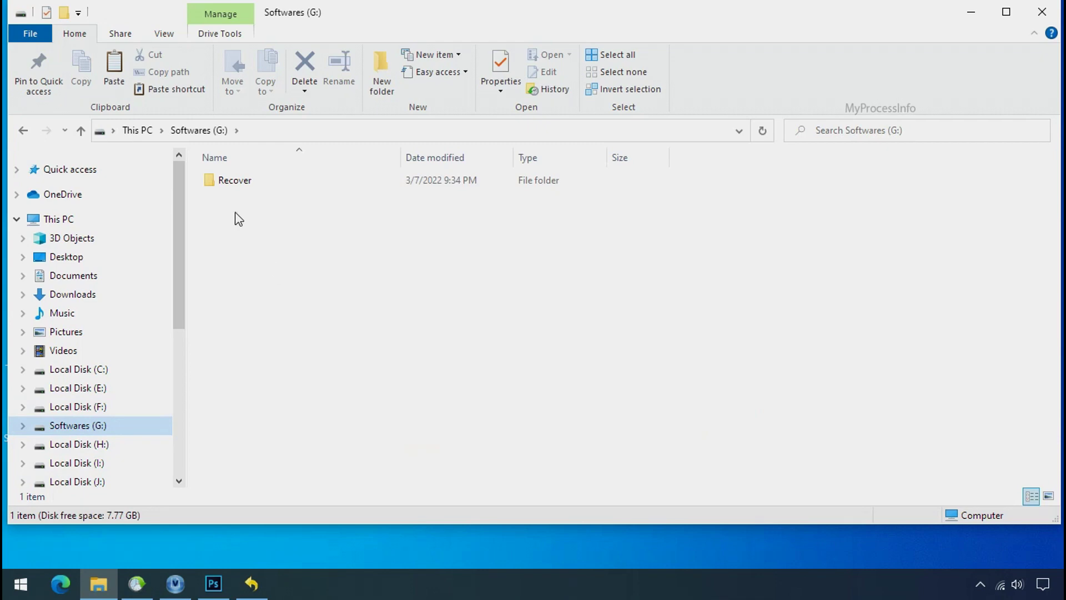
{"action": "double_click", "coordinate": [215, 182]}
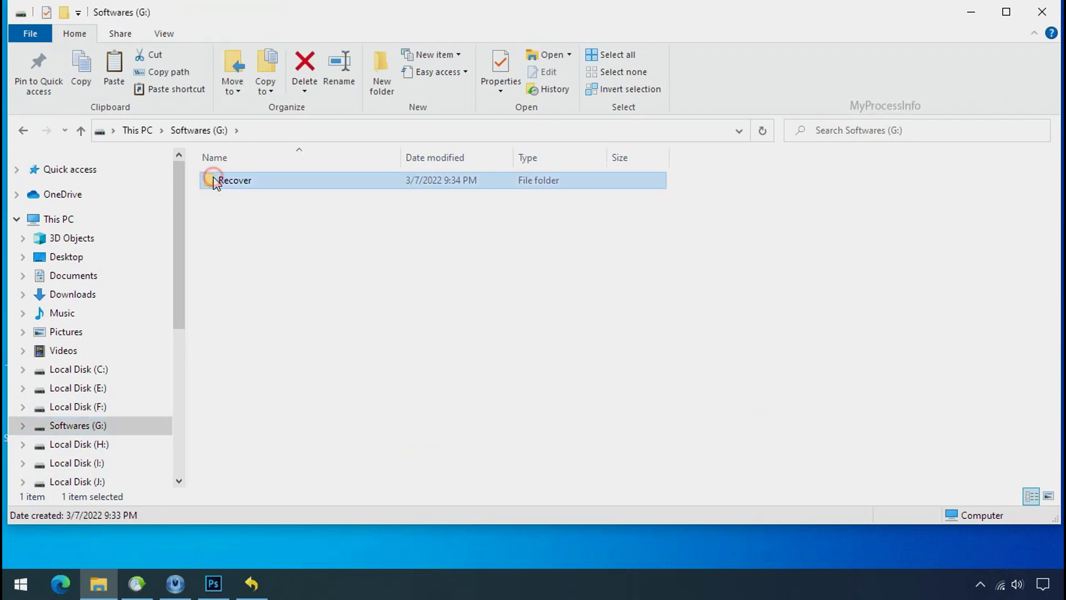
{"action": "double_click", "coordinate": [222, 184]}
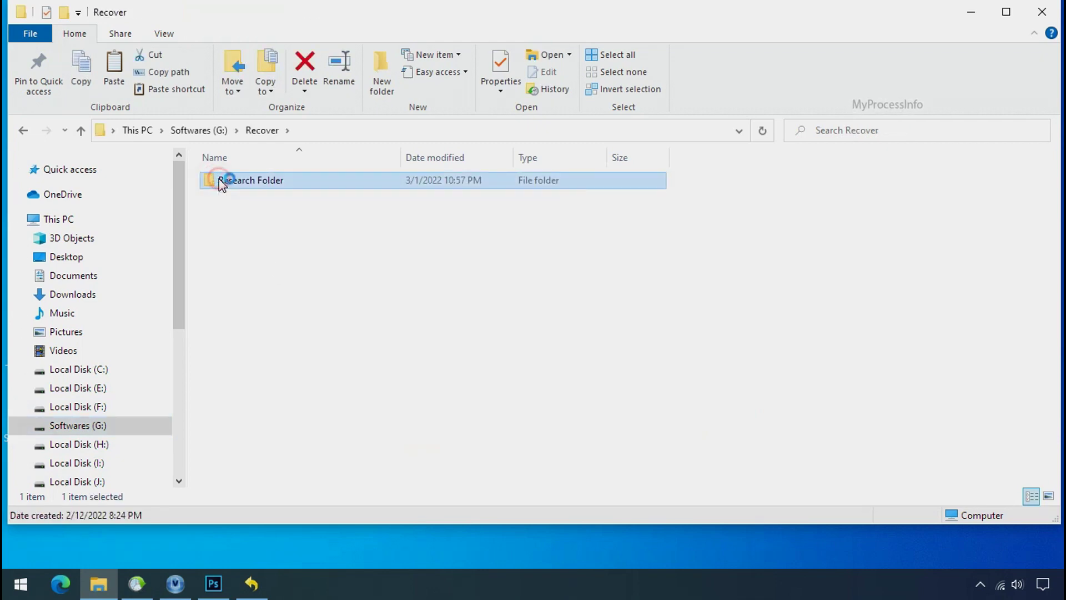
Check the Testing IMG, PDF and XLS files and switch to extra large thumbnails.
{"action": "left_click", "coordinate": [233, 181]}
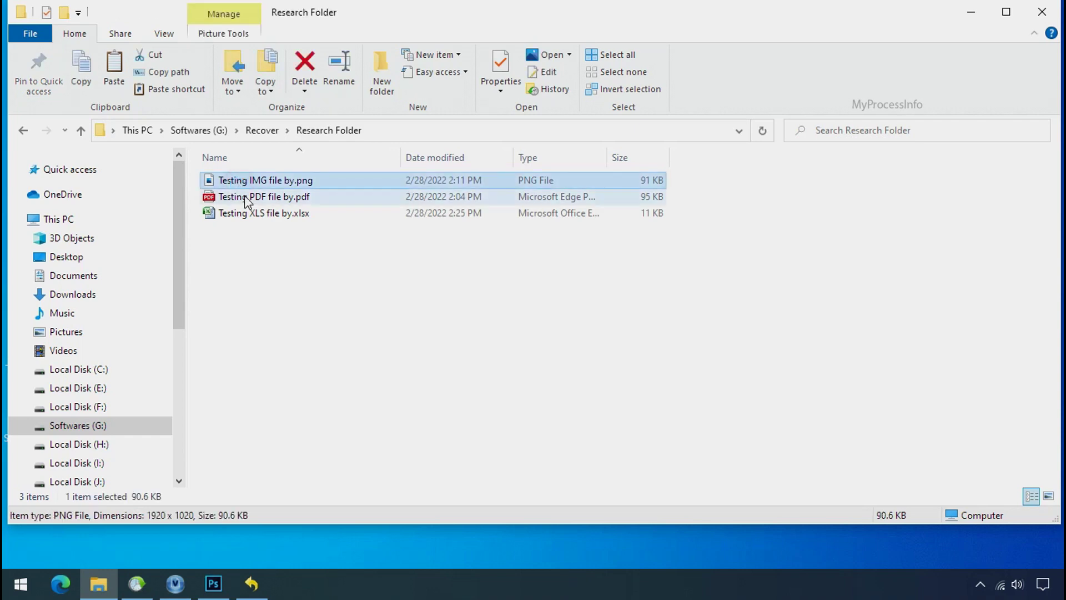
{"action": "left_click", "coordinate": [241, 196]}
{"action": "left_click", "coordinate": [258, 213]}
{"action": "left_click", "coordinate": [278, 181]}
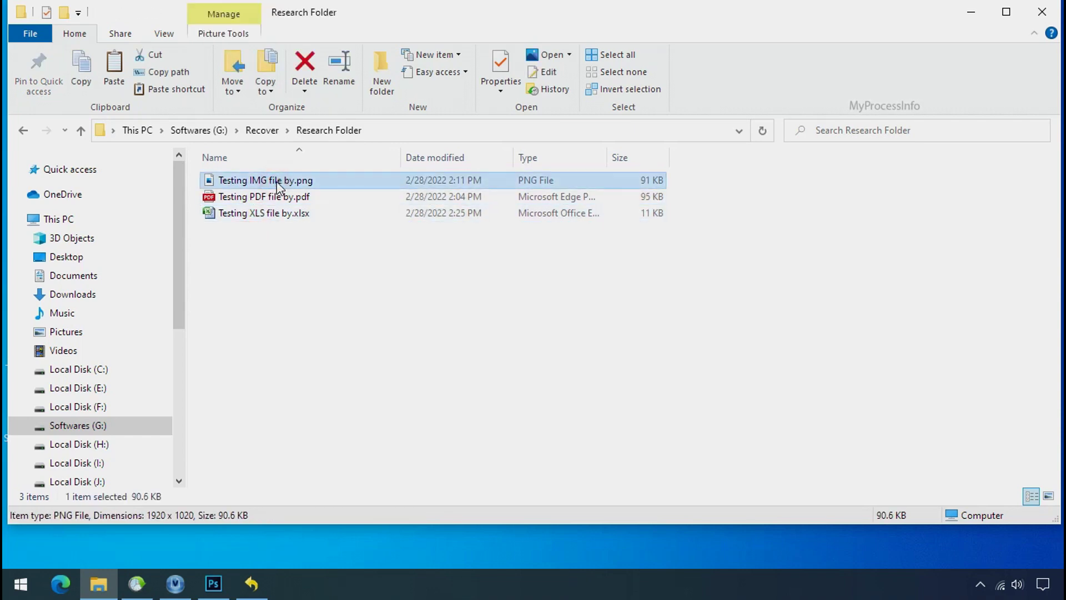
{"action": "scroll", "coordinate": [440, 307], "scroll_direction": "up", "scroll_amount": 4, "text": "ctrl"}
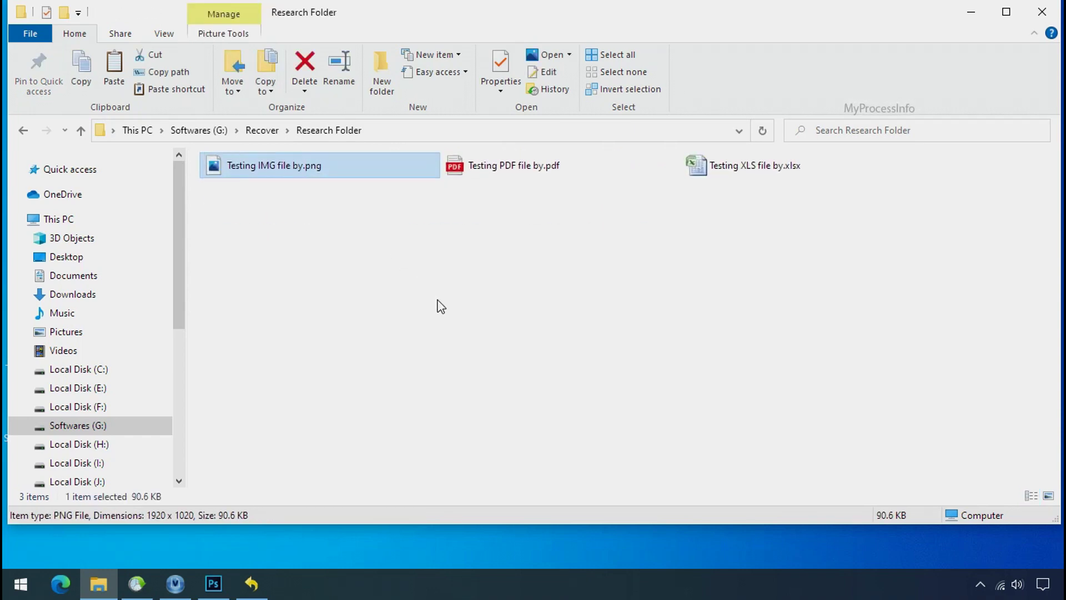
{"action": "scroll", "coordinate": [439, 307], "scroll_direction": "up", "scroll_amount": 2, "text": "ctrl"}
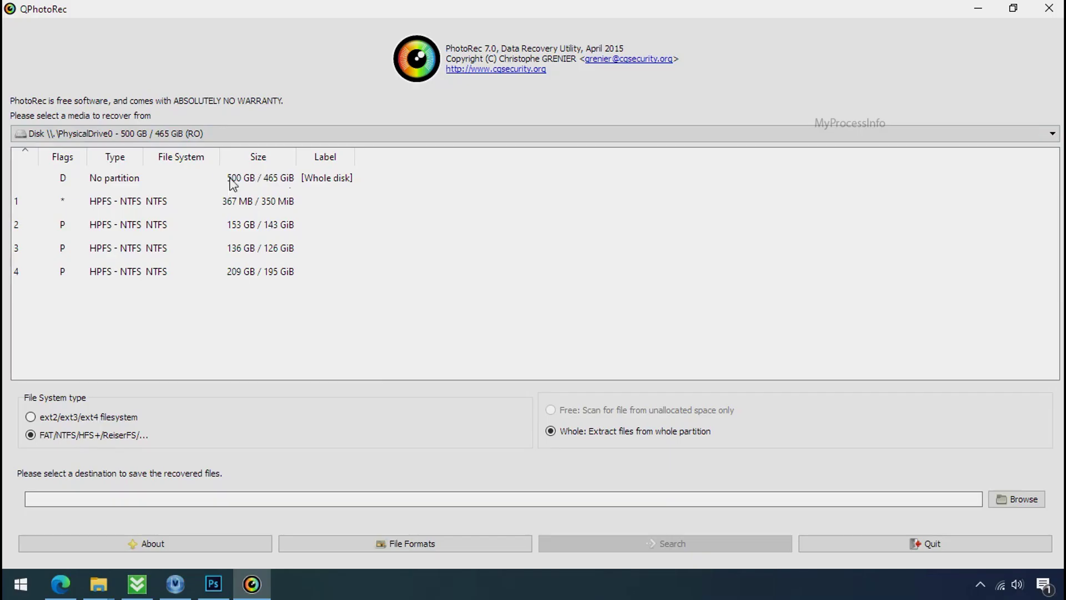
{"action": "left_click", "coordinate": [177, 139]}
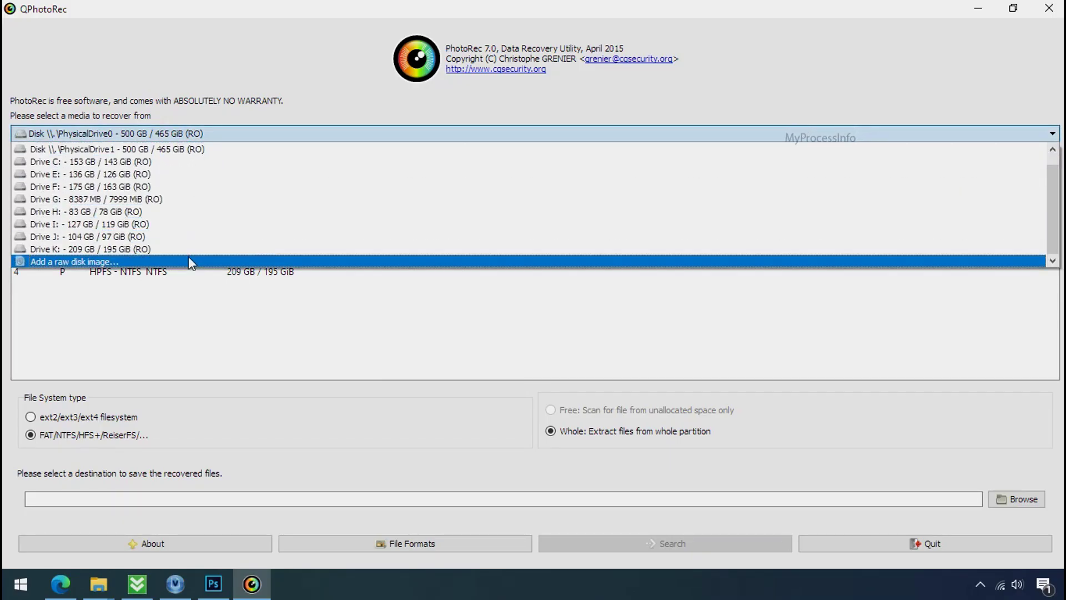
{"action": "left_click", "coordinate": [277, 80]}
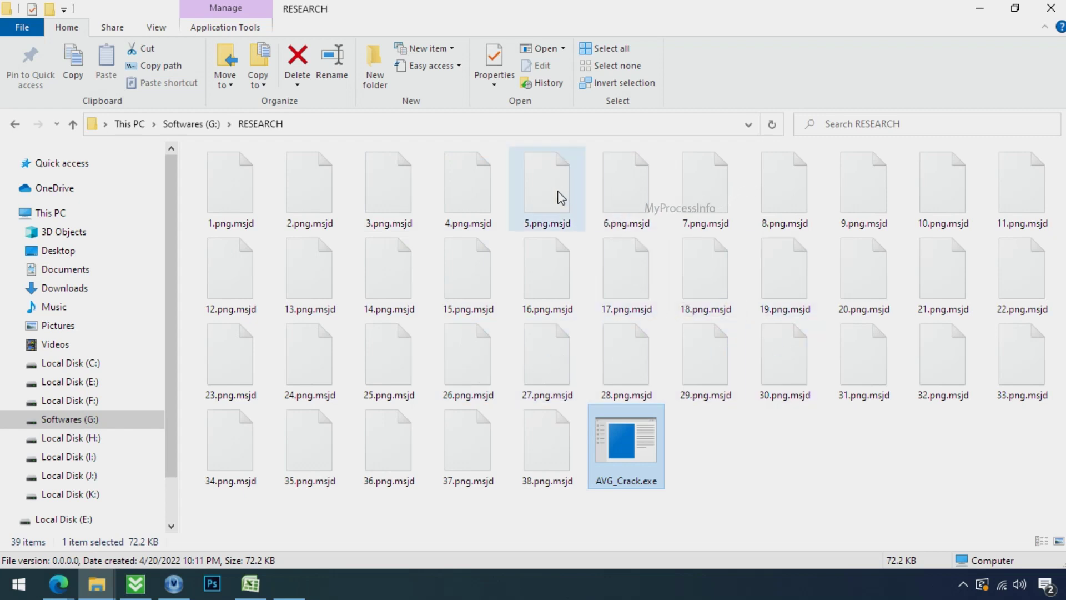
Rename 17.png.msjd in RESEARCH to 17.png, accepting the extension-change warning.
{"action": "left_click", "coordinate": [628, 304]}
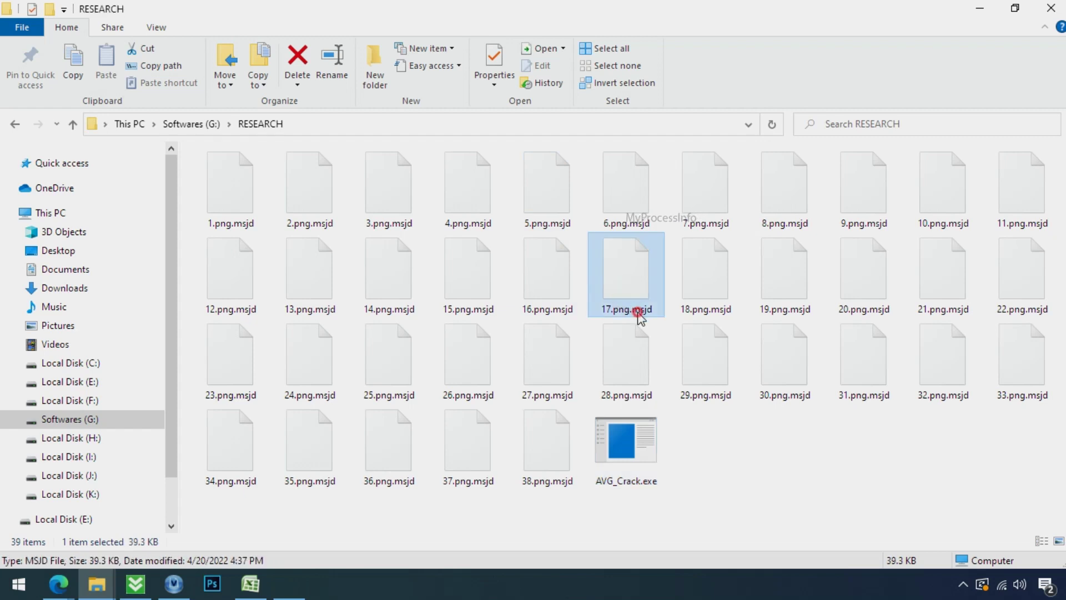
{"action": "left_click", "coordinate": [628, 307]}
{"action": "left_click_drag", "start_coordinate": [629, 309], "coordinate": [665, 308]}
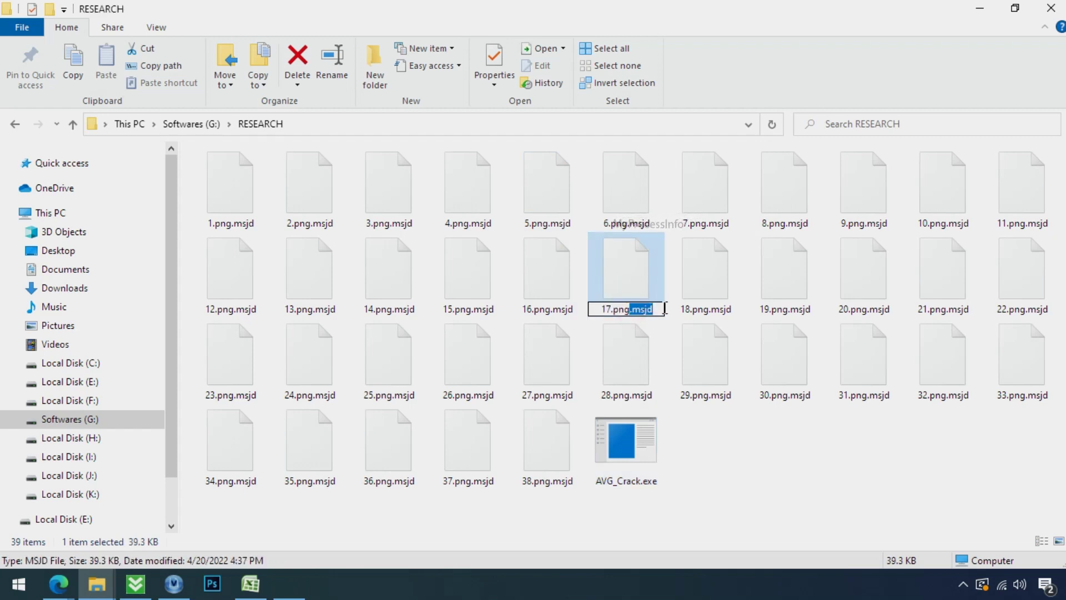
{"action": "key", "text": "Delete"}
{"action": "key", "text": "Return"}
{"action": "left_click", "coordinate": [622, 302]}
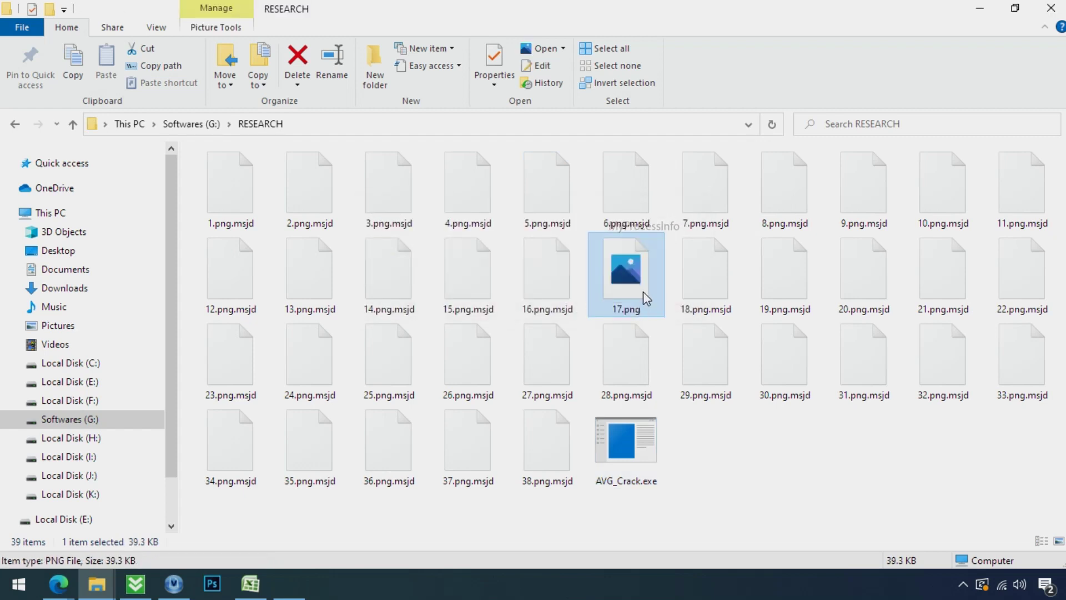
{"action": "left_click", "coordinate": [639, 293]}
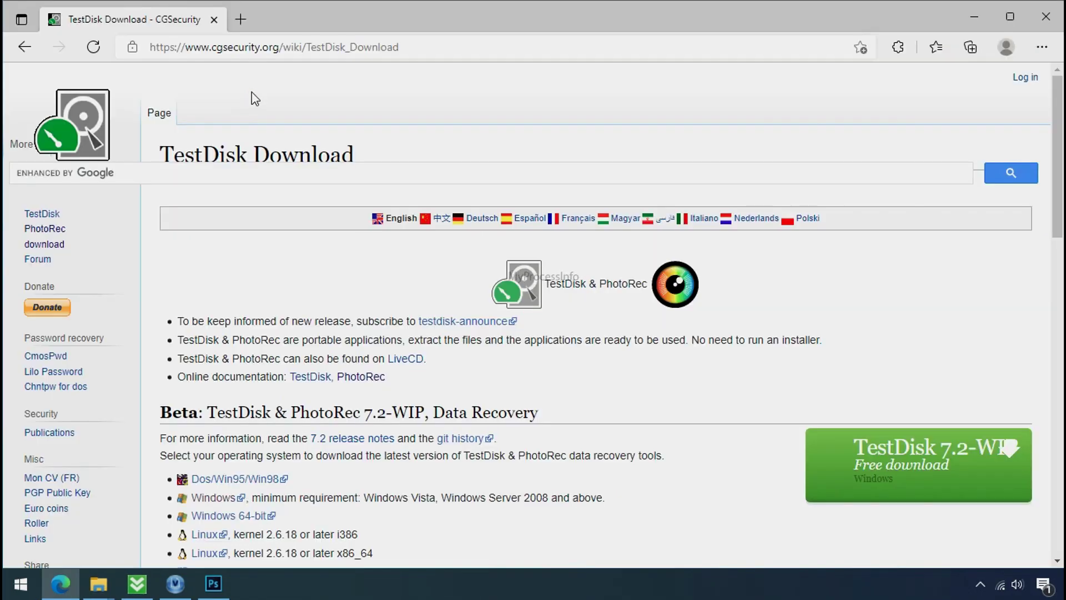
Close the TestDisk download page in Edge and select the testdisk zip on the desktop.
{"action": "left_click", "coordinate": [232, 48]}
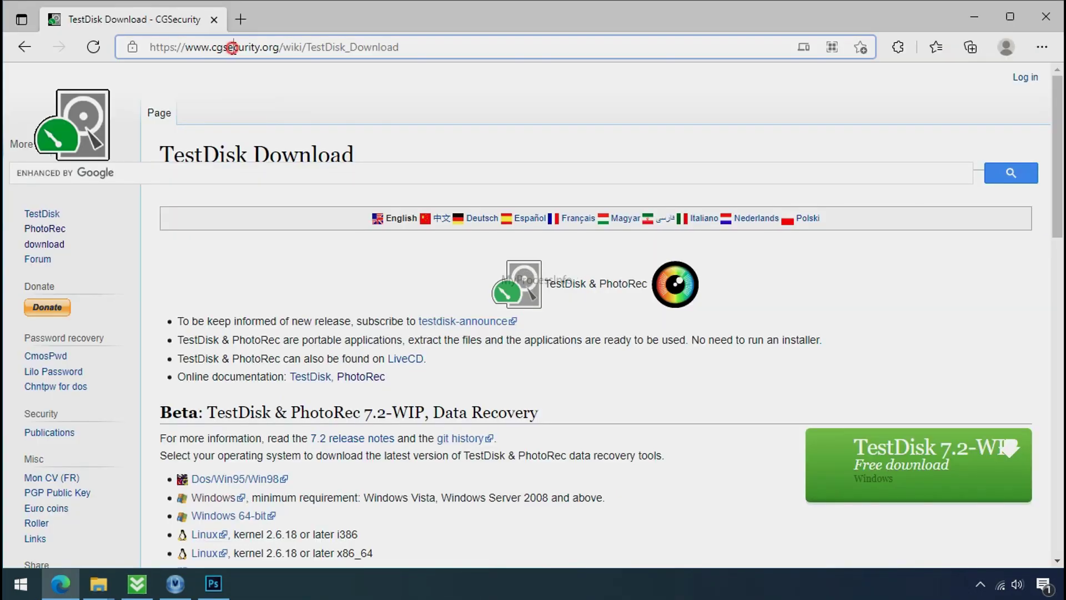
{"action": "left_click", "coordinate": [272, 101]}
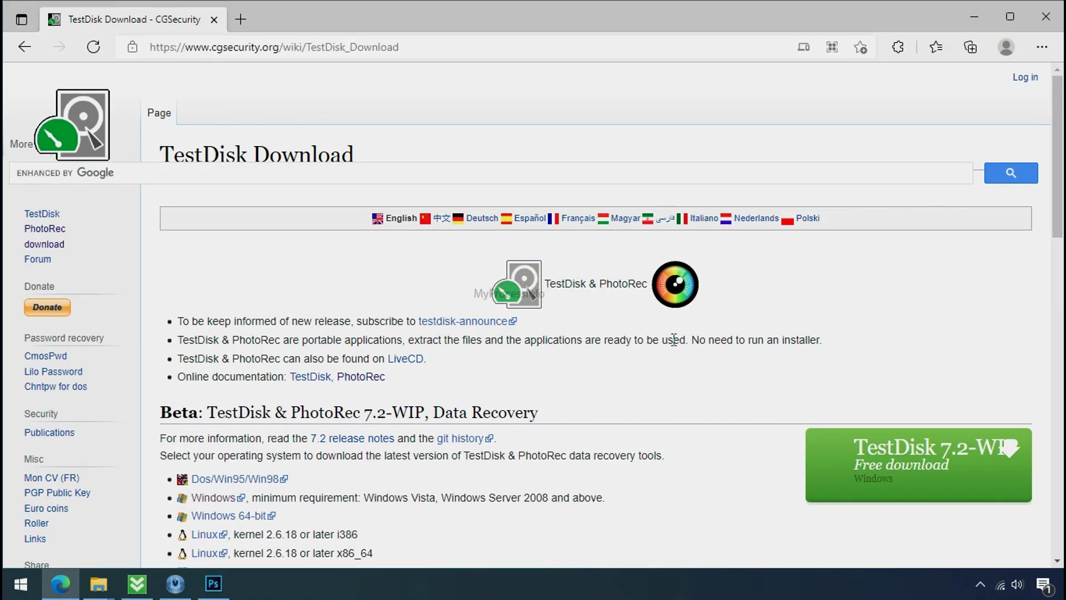
{"action": "left_click", "coordinate": [1046, 17]}
{"action": "left_click", "coordinate": [516, 125]}
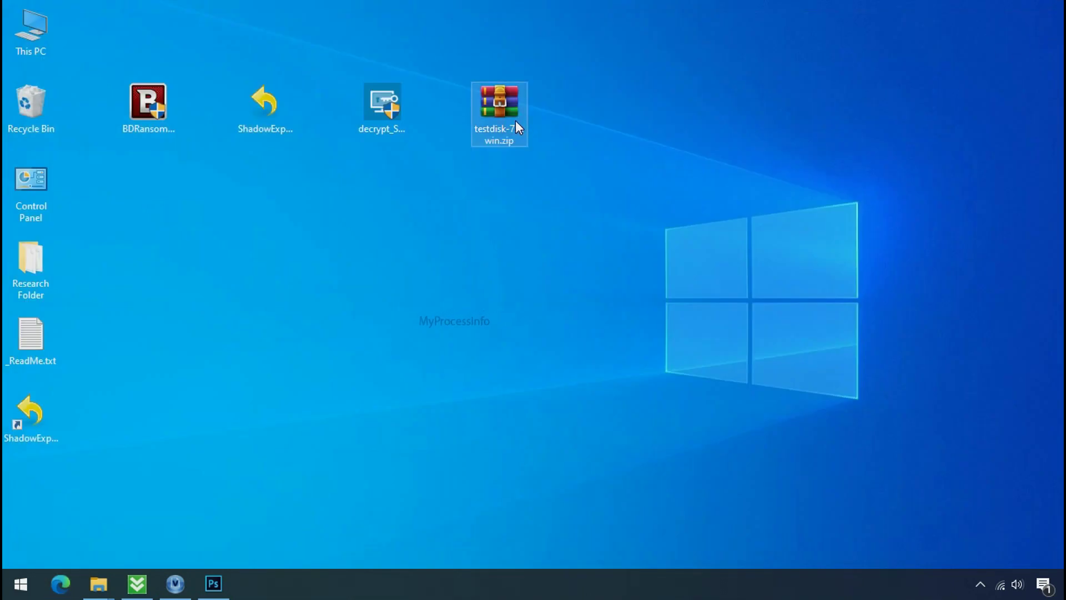
Extract testdisk-7.0.win.zip into testdisk-7.0.win and launch qphotorec_win.exe from it.
{"action": "right_click", "coordinate": [516, 122]}
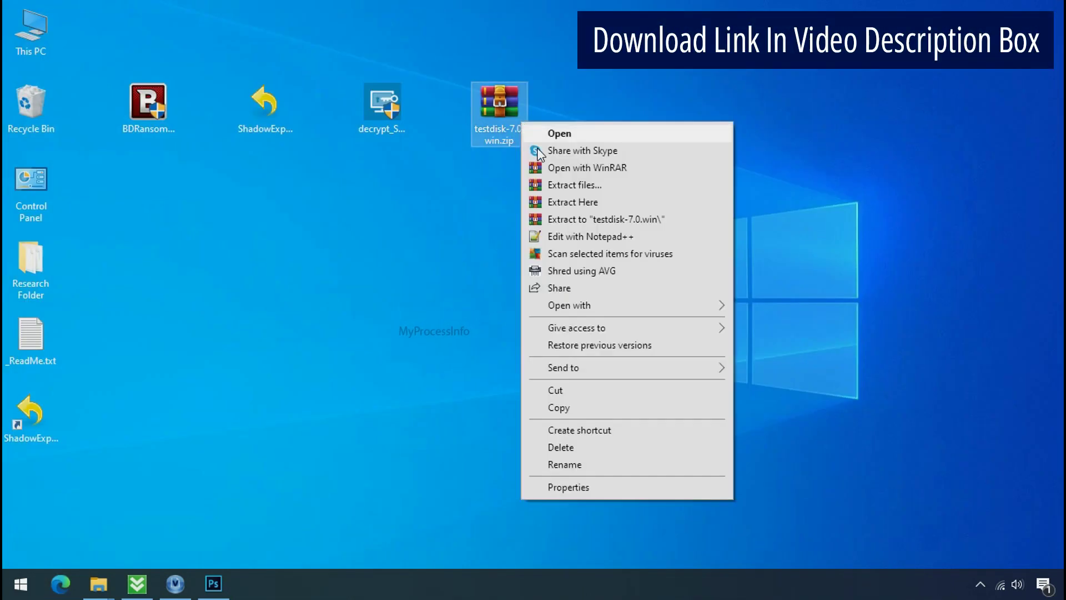
{"action": "left_click", "coordinate": [587, 220]}
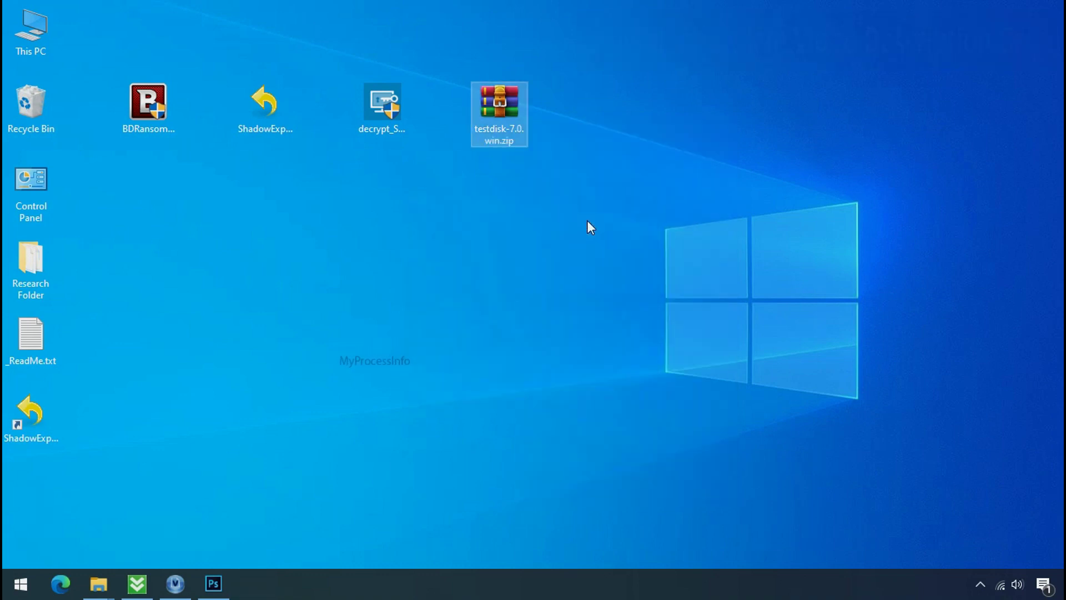
{"action": "left_click", "coordinate": [625, 146]}
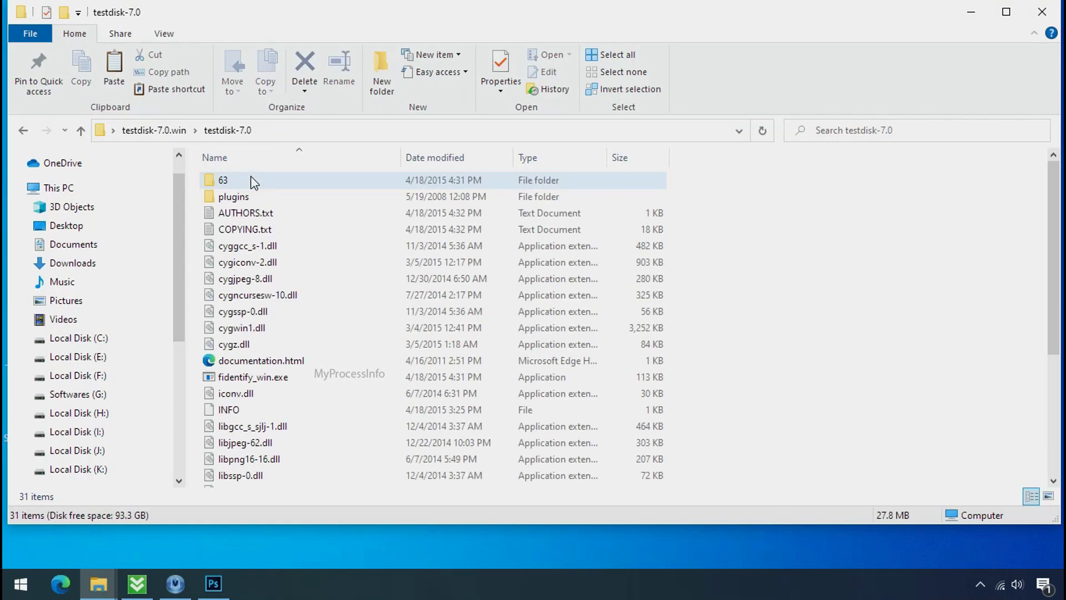
{"action": "scroll", "coordinate": [300, 373], "scroll_direction": "down", "scroll_amount": 4}
{"action": "left_click", "coordinate": [298, 367]}
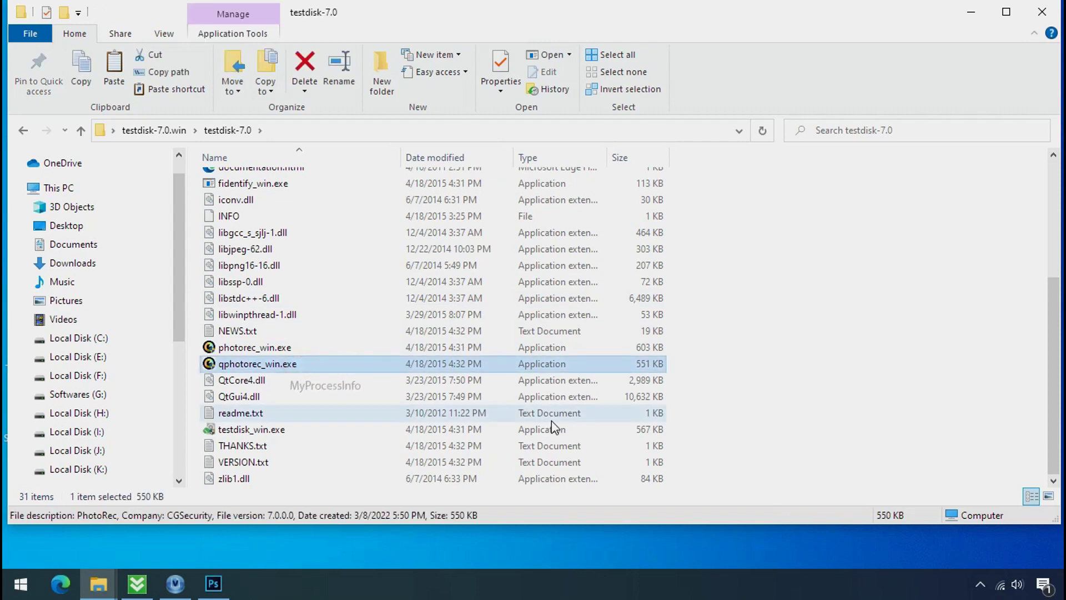
{"action": "double_click", "coordinate": [255, 362]}
Choose Drive C as the recovery source and reset all file formats.
{"action": "left_click", "coordinate": [214, 134]}
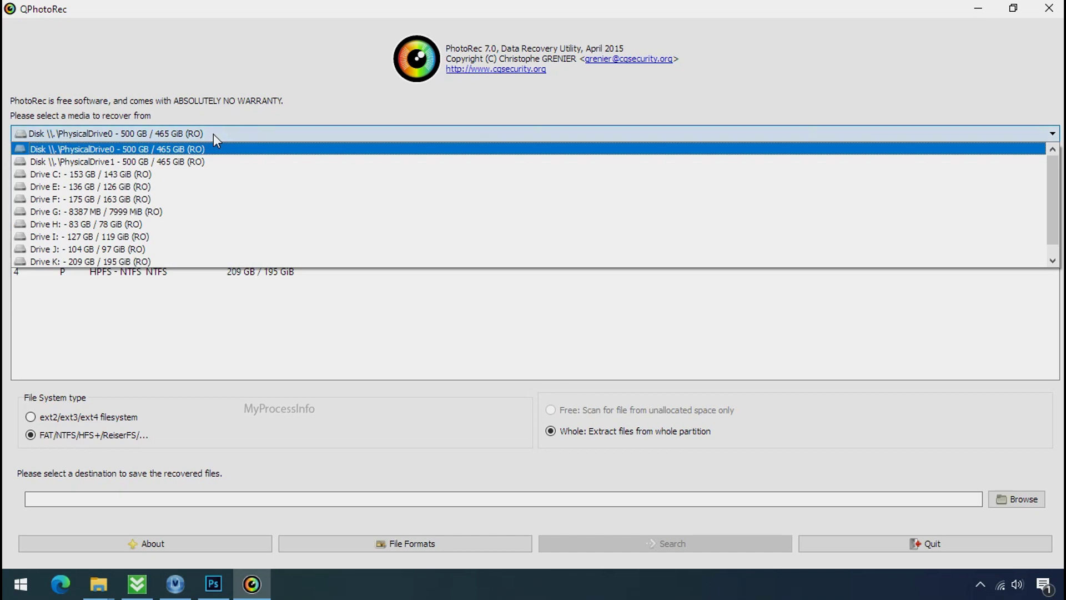
{"action": "left_click", "coordinate": [226, 174]}
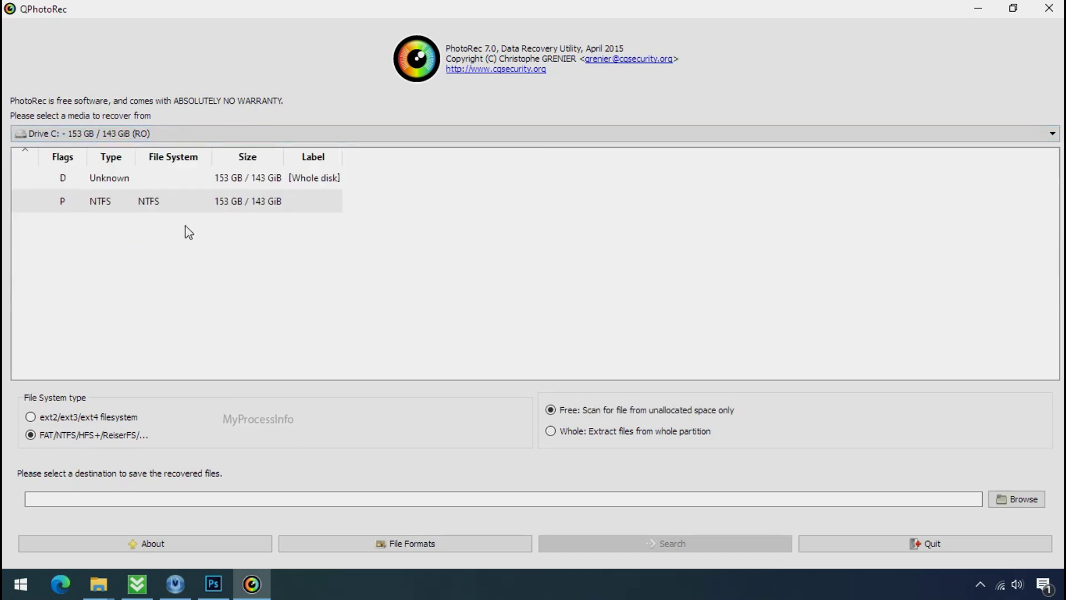
{"action": "left_click", "coordinate": [393, 544]}
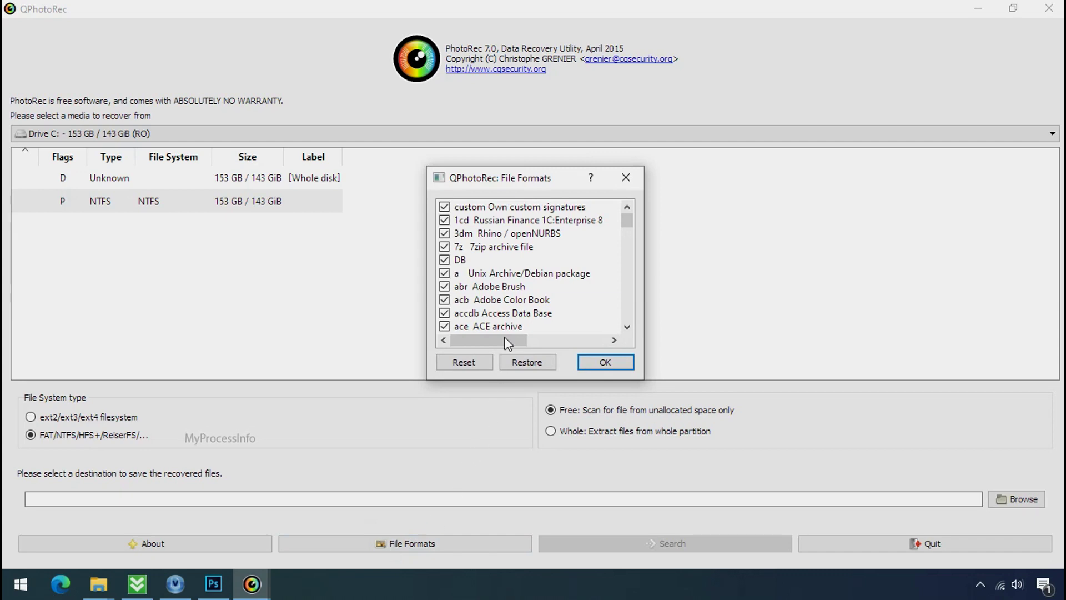
{"action": "left_click", "coordinate": [476, 362]}
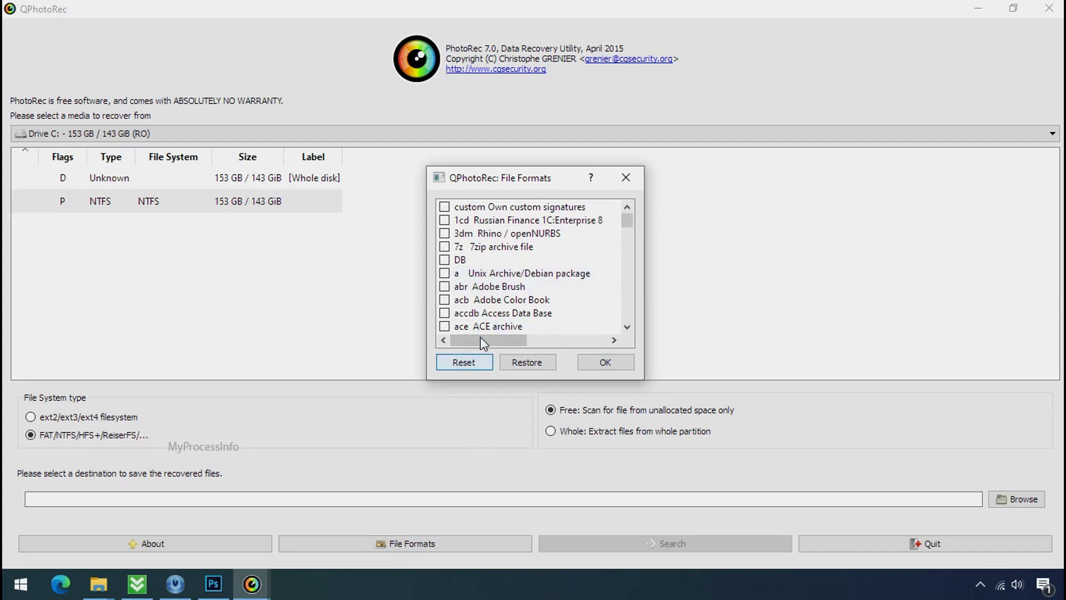
Enable only the jpg, png and pdf formats and confirm.
{"action": "left_click", "coordinate": [479, 299]}
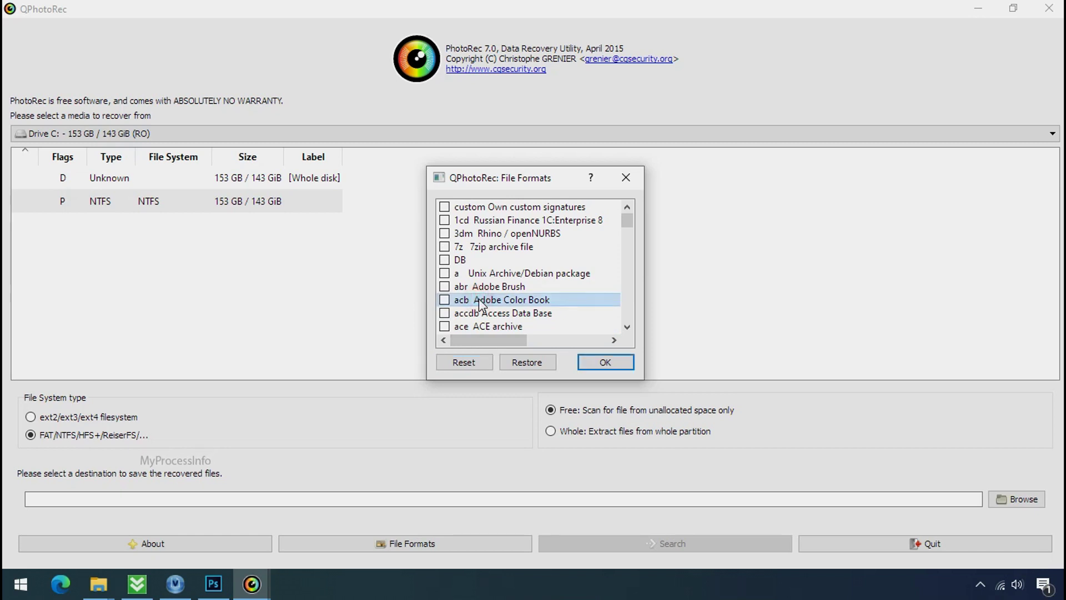
{"action": "key", "text": "j"}
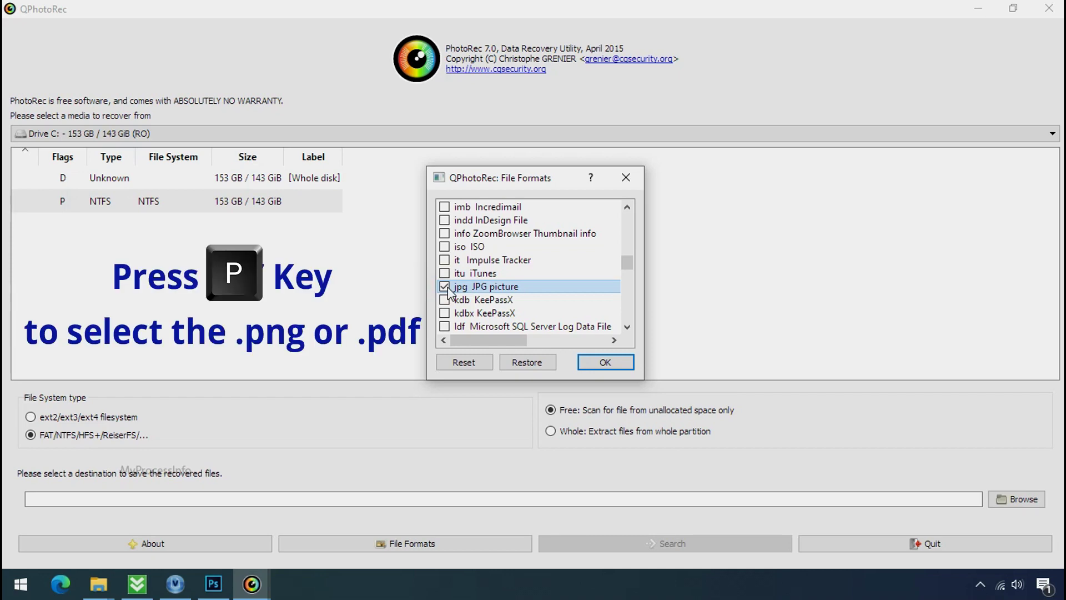
{"action": "key", "text": "p"}
{"action": "scroll", "coordinate": [488, 266], "scroll_direction": "down", "scroll_amount": 2}
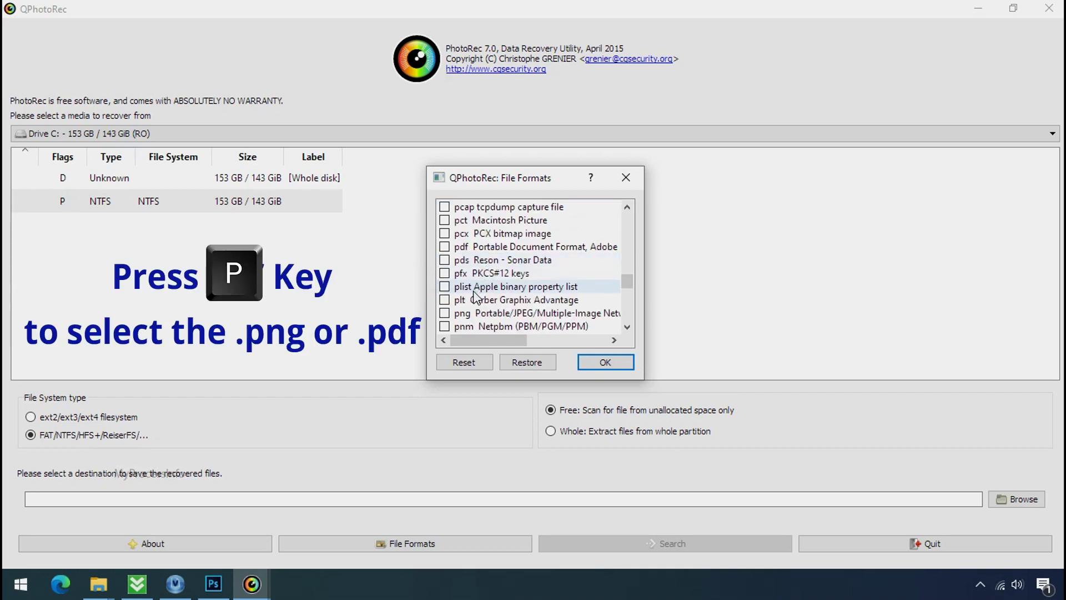
{"action": "left_click", "coordinate": [444, 312]}
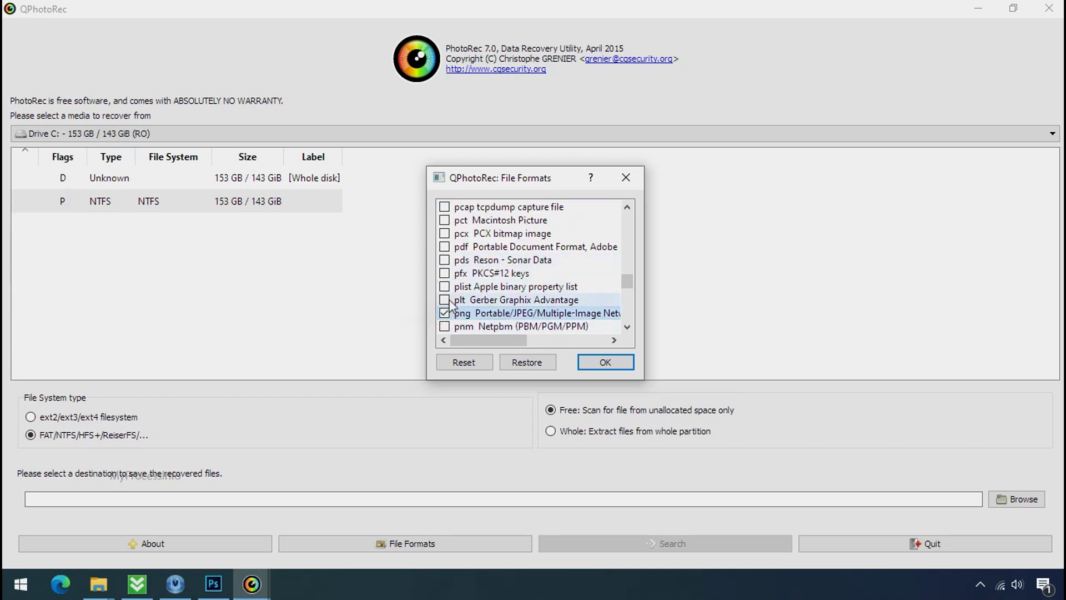
{"action": "left_click", "coordinate": [443, 247]}
{"action": "left_click", "coordinate": [599, 364]}
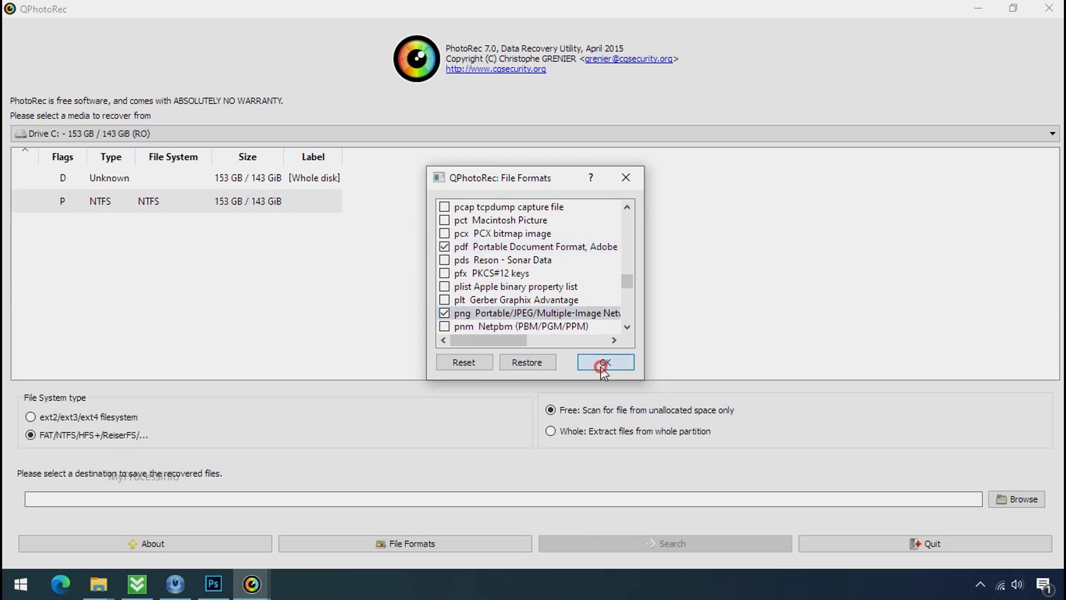
Create a Recovery folder on Softwares (G:) and set G:\Recovery as QPhotoRec's destination.
{"action": "left_click", "coordinate": [1036, 499]}
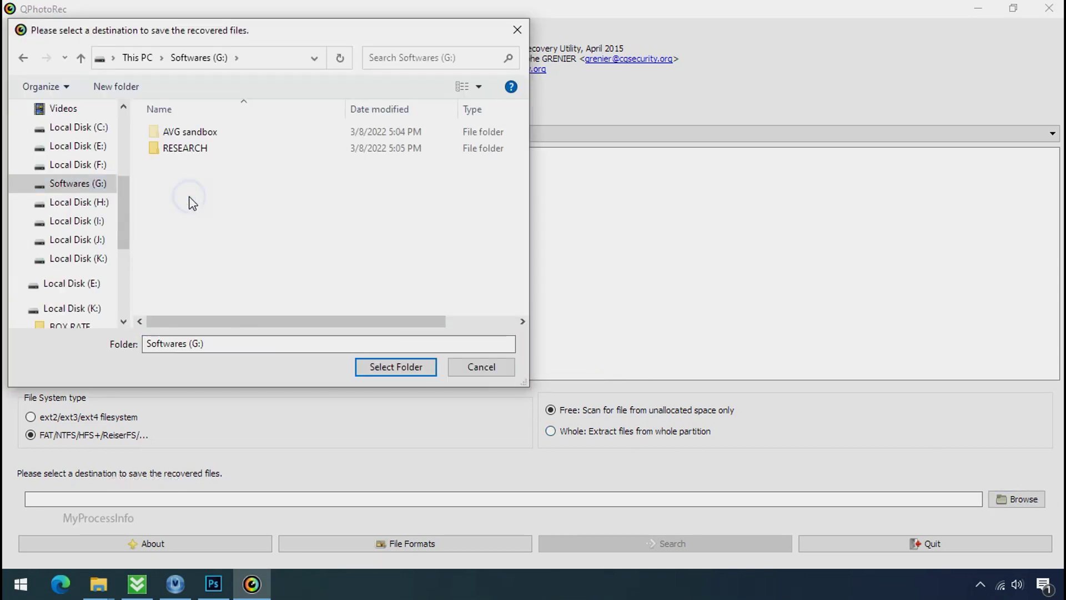
{"action": "right_click", "coordinate": [189, 202]}
{"action": "mouse_move", "coordinate": [333, 379]}
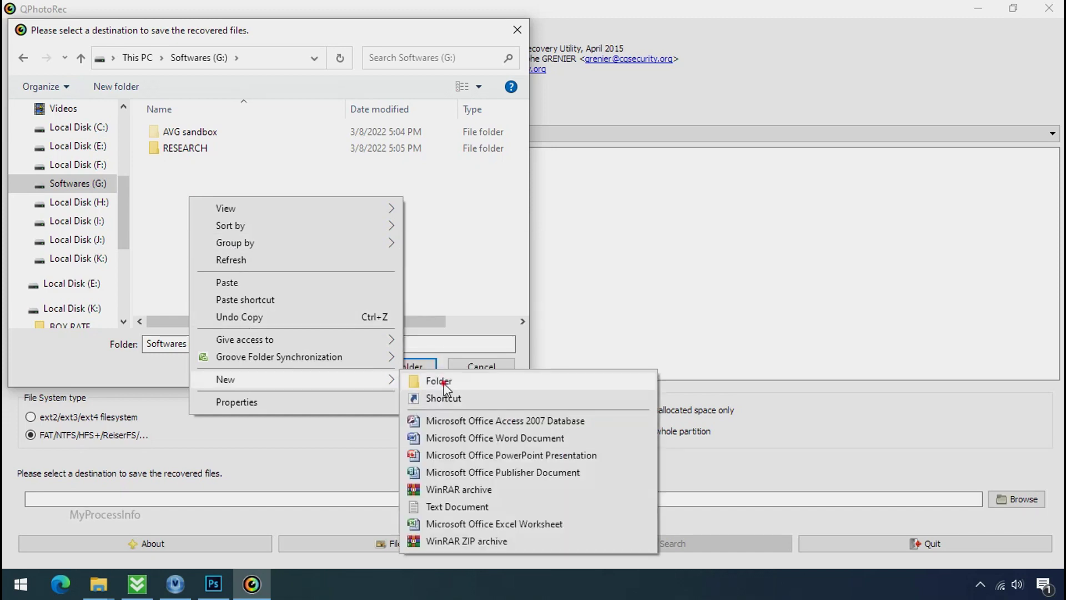
{"action": "left_click", "coordinate": [438, 380]}
{"action": "type", "text": "Recovery"}
{"action": "key", "text": "Return"}
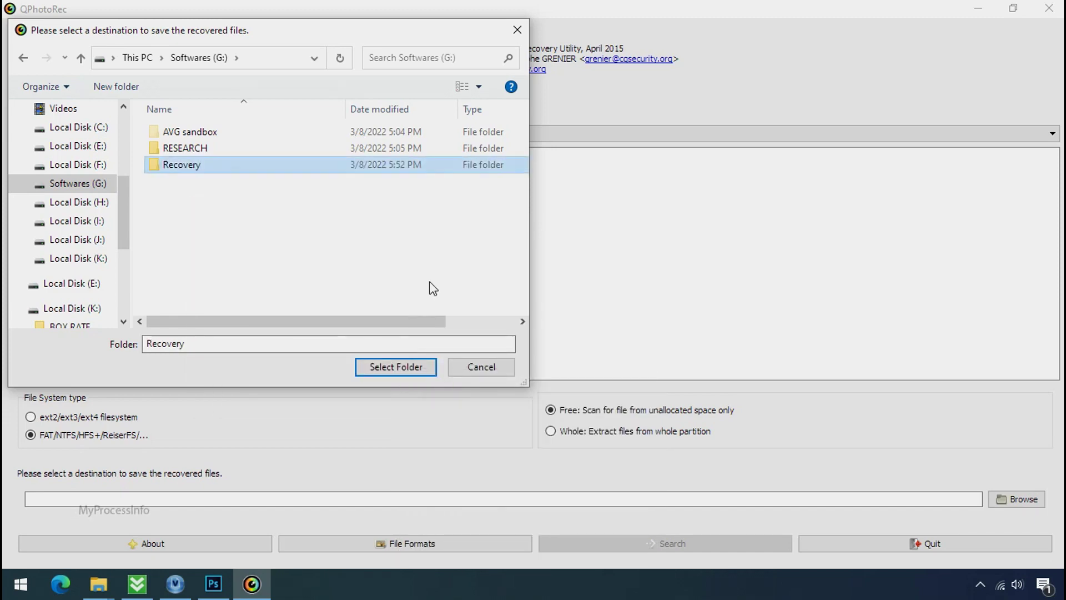
{"action": "left_click", "coordinate": [395, 368]}
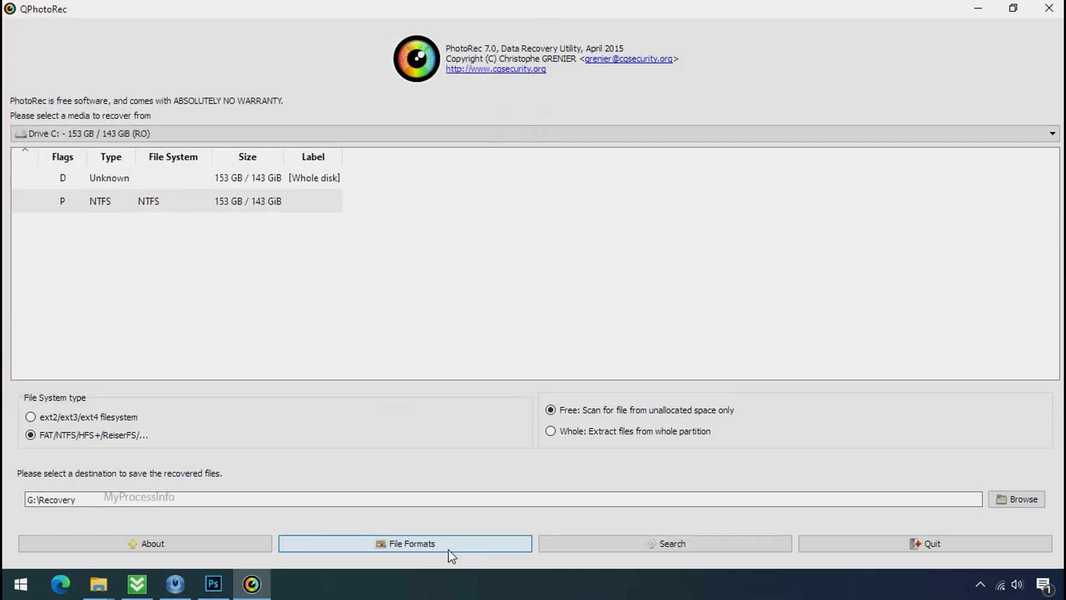
Start QPhotoRec's Search scan of Drive C and restore down its window.
{"action": "left_click", "coordinate": [671, 542]}
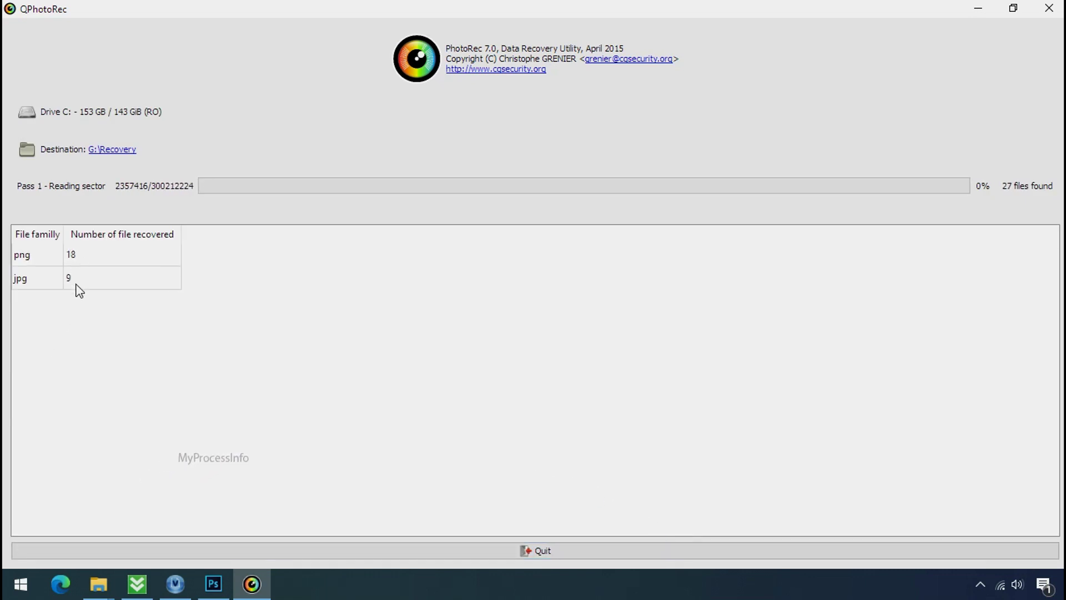
{"action": "left_click", "coordinate": [1013, 7]}
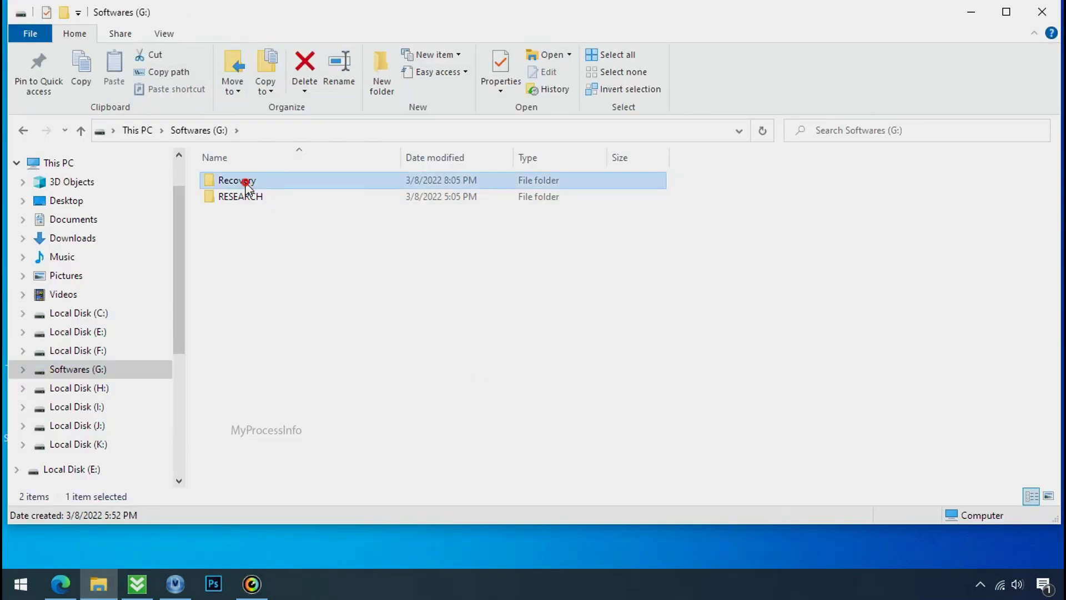
Open G:\Recovery\recup_dir.3 and scroll through the recovered png, jpg and pdf files.
{"action": "double_click", "coordinate": [240, 179]}
{"action": "double_click", "coordinate": [248, 196]}
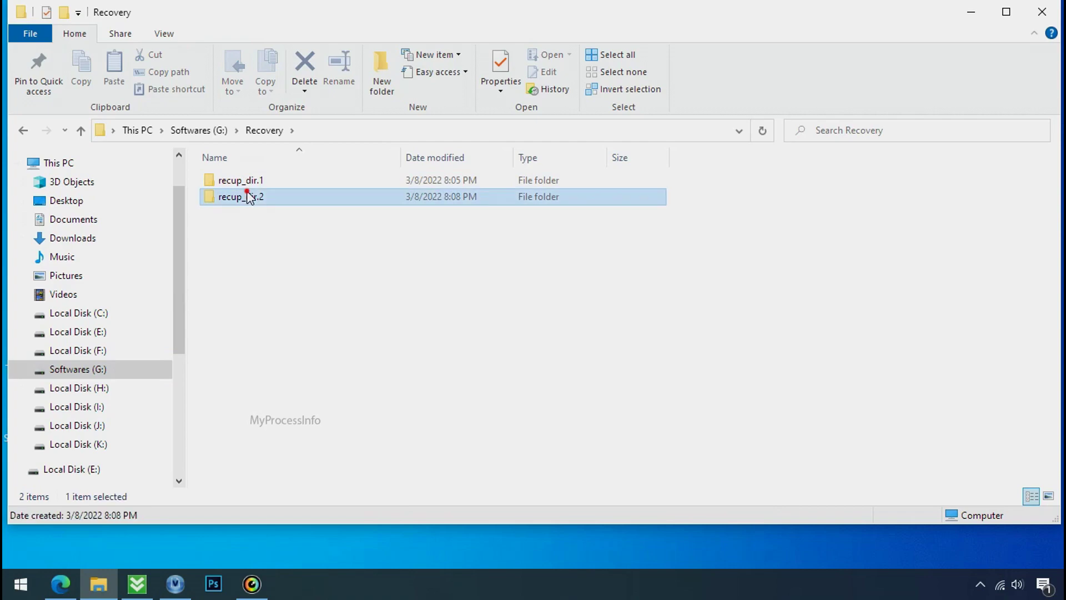
{"action": "scroll", "coordinate": [348, 262], "scroll_direction": "down", "scroll_amount": 3}
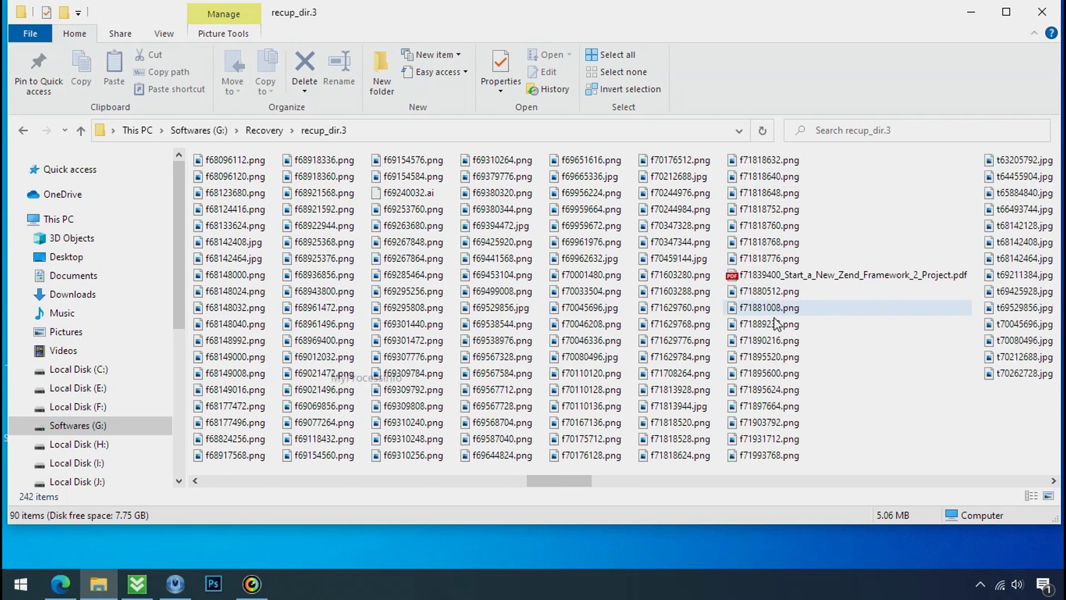
{"action": "scroll", "coordinate": [770, 340], "scroll_direction": "down", "scroll_amount": 3}
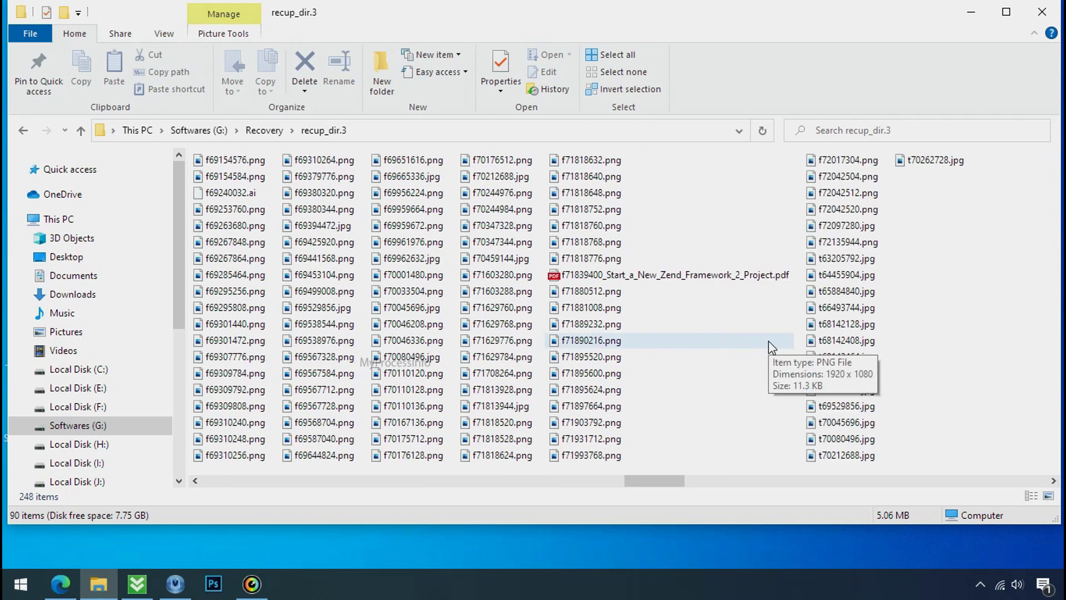
{"action": "scroll", "coordinate": [768, 341], "scroll_direction": "down", "scroll_amount": 1}
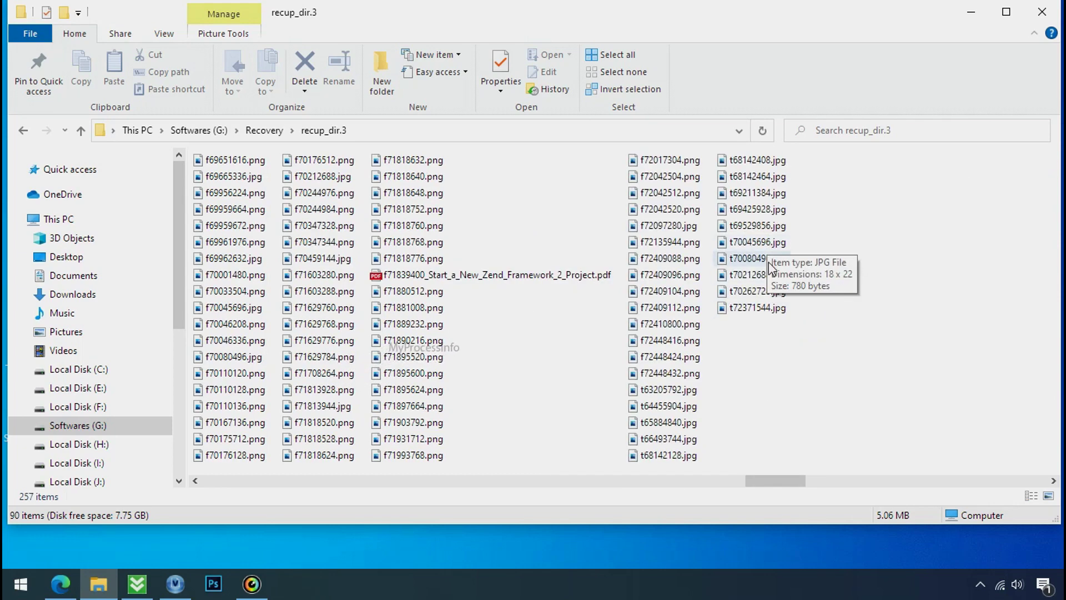
{"action": "scroll", "coordinate": [762, 361], "scroll_direction": "down", "scroll_amount": 3}
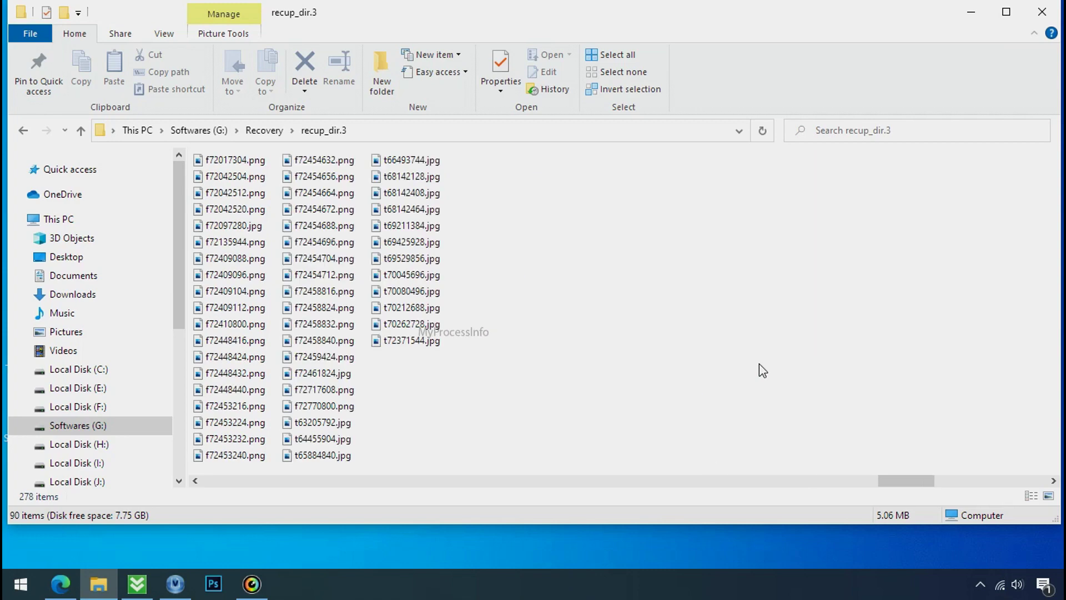